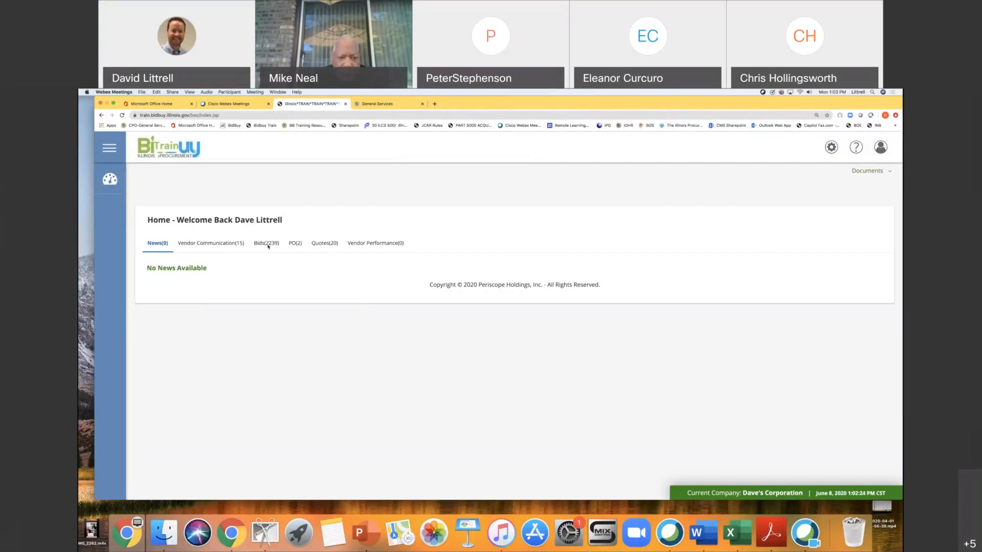
# Step: Open bid 20-557THA-ADMIN-B-11377 from the Open Bids section of the vendor home page
pyautogui.click(266, 245)
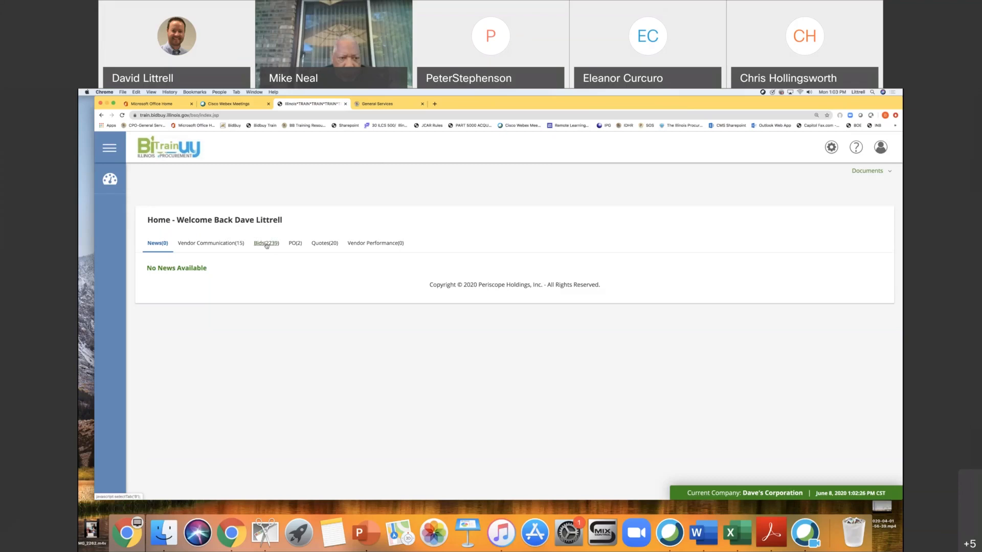
pyautogui.click(267, 245)
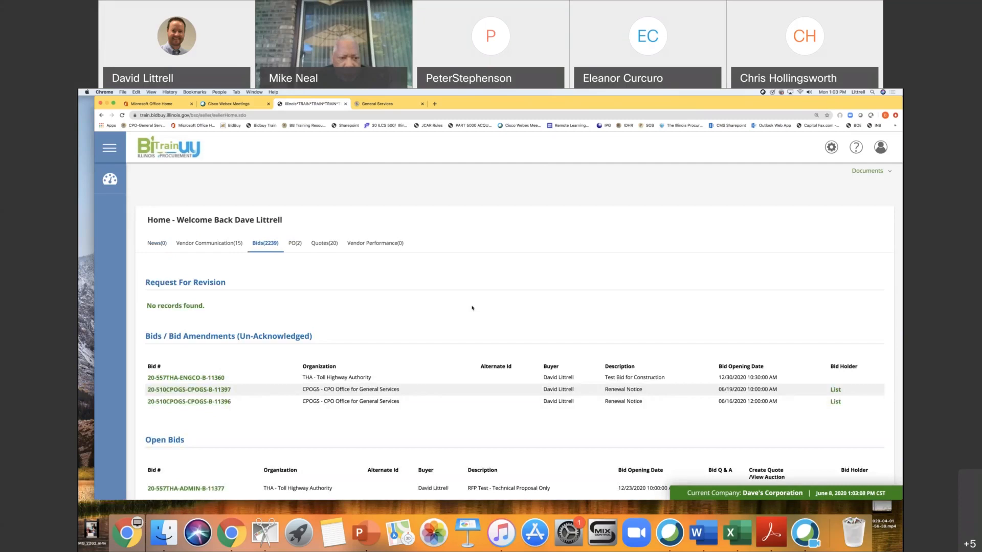
pyautogui.scroll(-1, 472, 308)
pyautogui.scroll(-3, 472, 308)
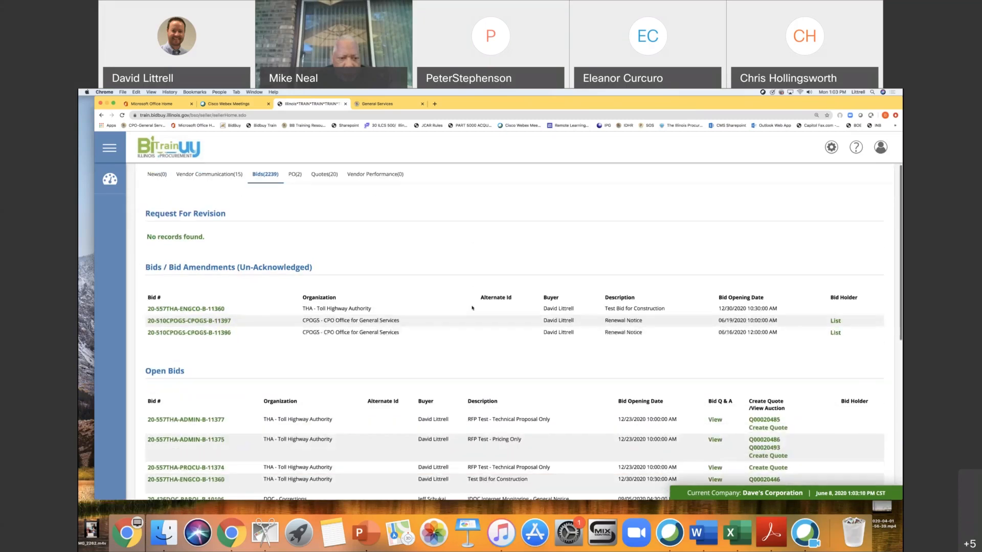
pyautogui.scroll(-2, 201, 340)
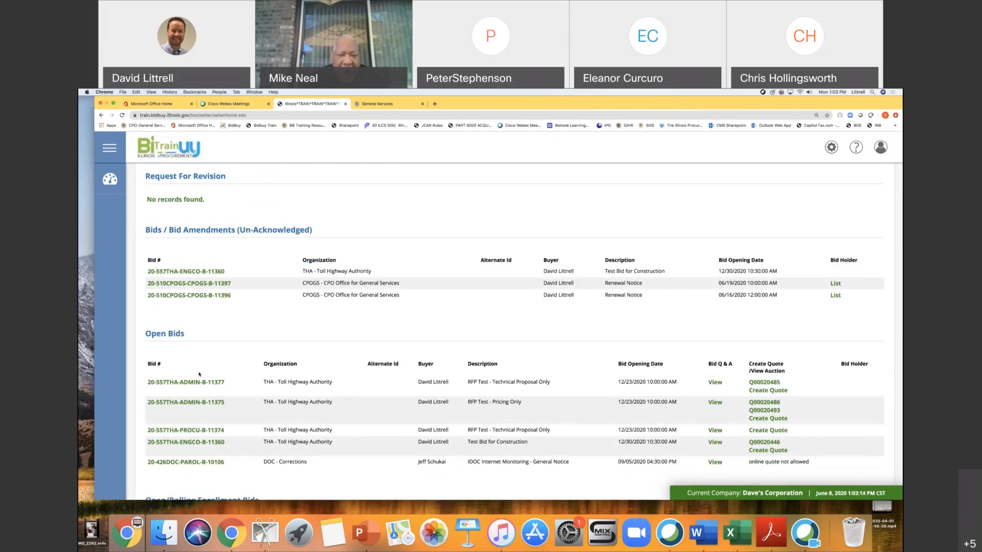
pyautogui.scroll(-1, 239, 394)
pyautogui.scroll(-2, 239, 394)
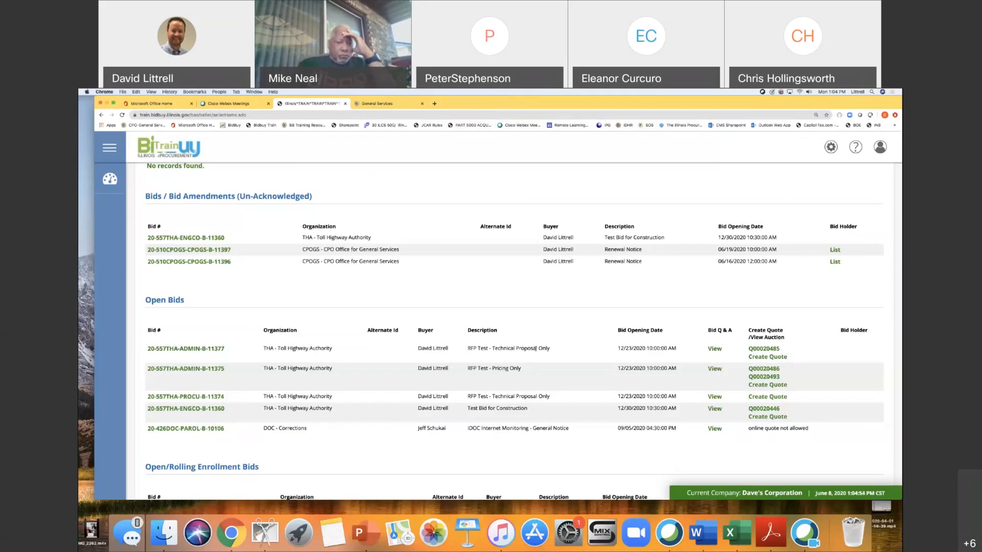
pyautogui.click(198, 351)
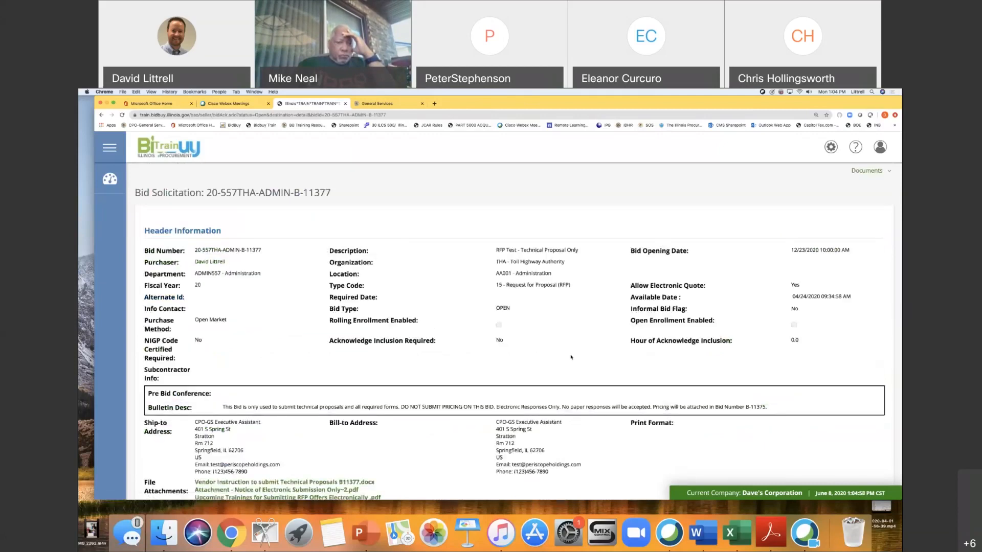
# Step: Review the bid's header information and open the attachment "Vendor Instruction to submit Technical Proposals B11377.docx"
pyautogui.scroll(-3, 571, 357)
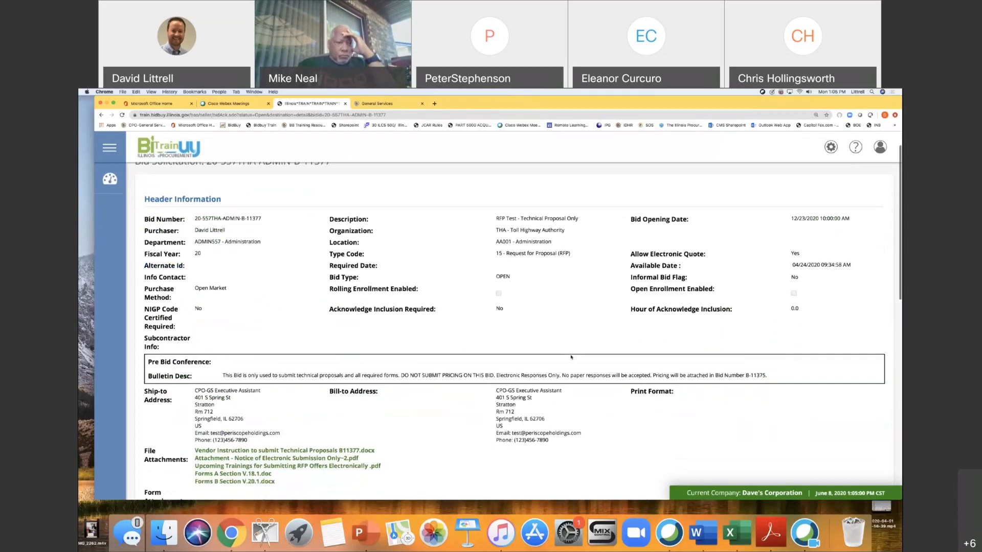
pyautogui.scroll(-2, 463, 409)
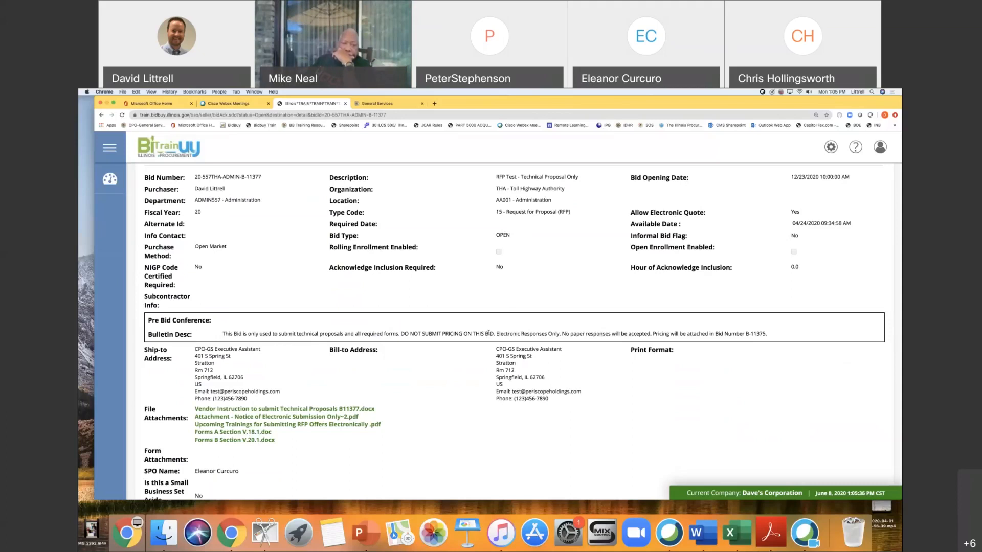
pyautogui.scroll(-5, 430, 374)
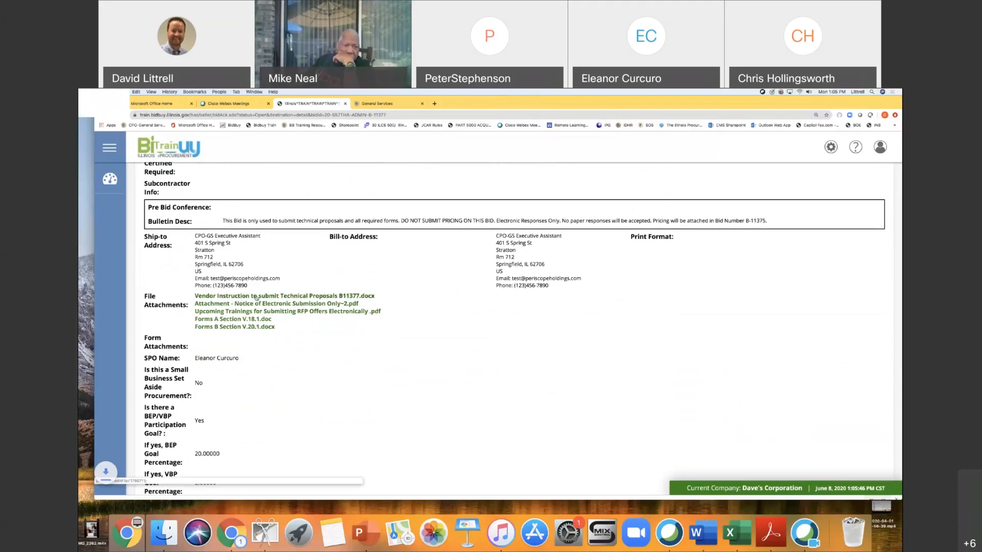
pyautogui.click(130, 494)
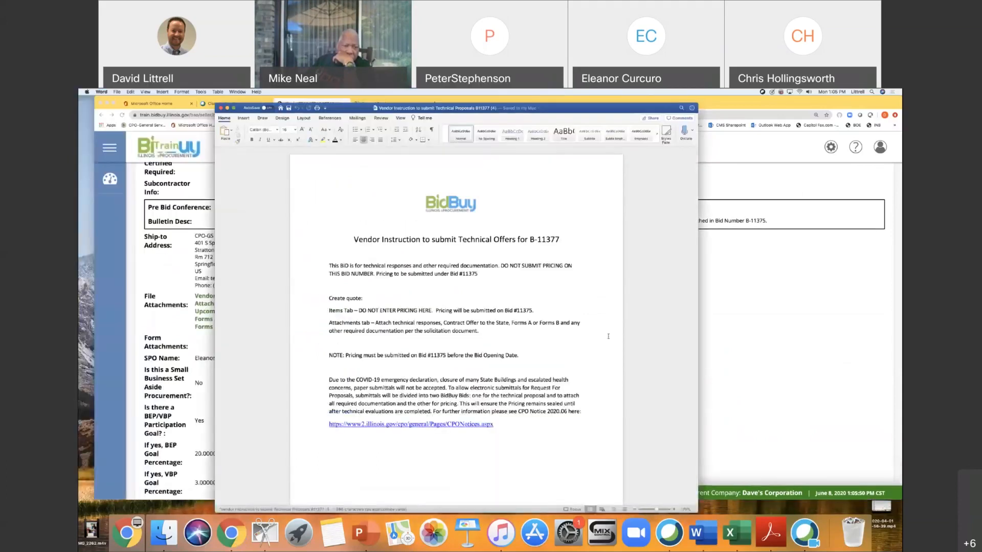
# Step: Enlarge the vendor instruction document, read it through to the CPO notices link, and close it
pyautogui.click(674, 510)
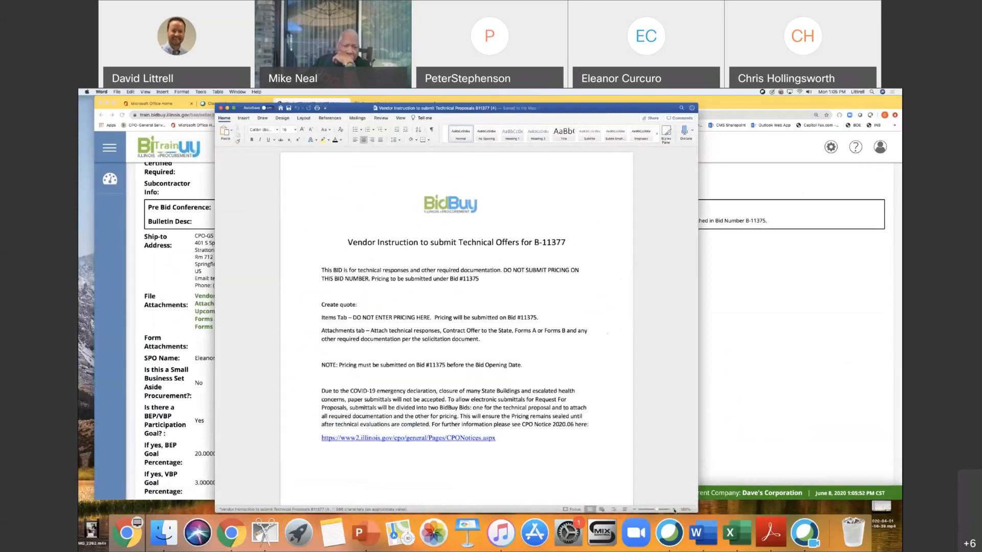
pyautogui.click(673, 510)
pyautogui.click(673, 510)
pyautogui.click(673, 510)
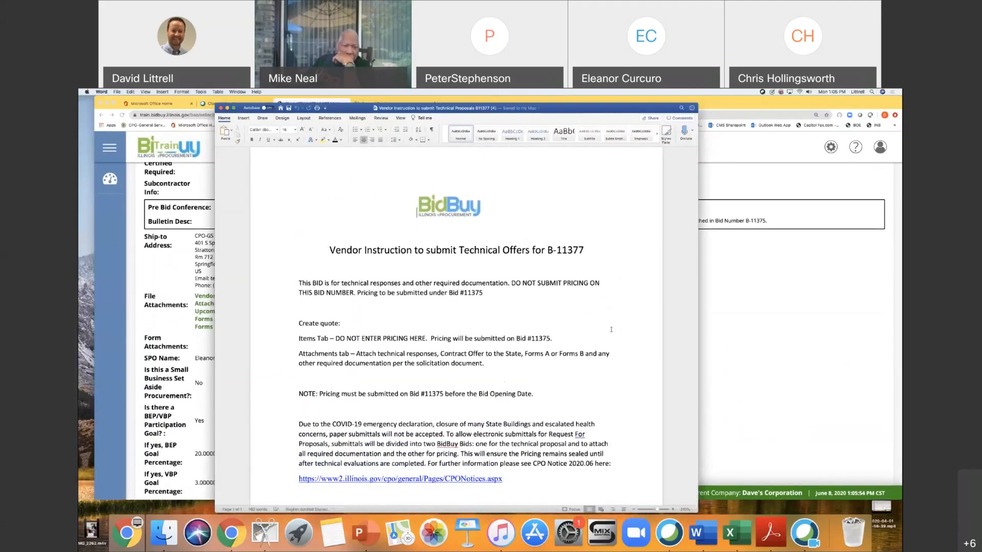
pyautogui.scroll(-3, 622, 328)
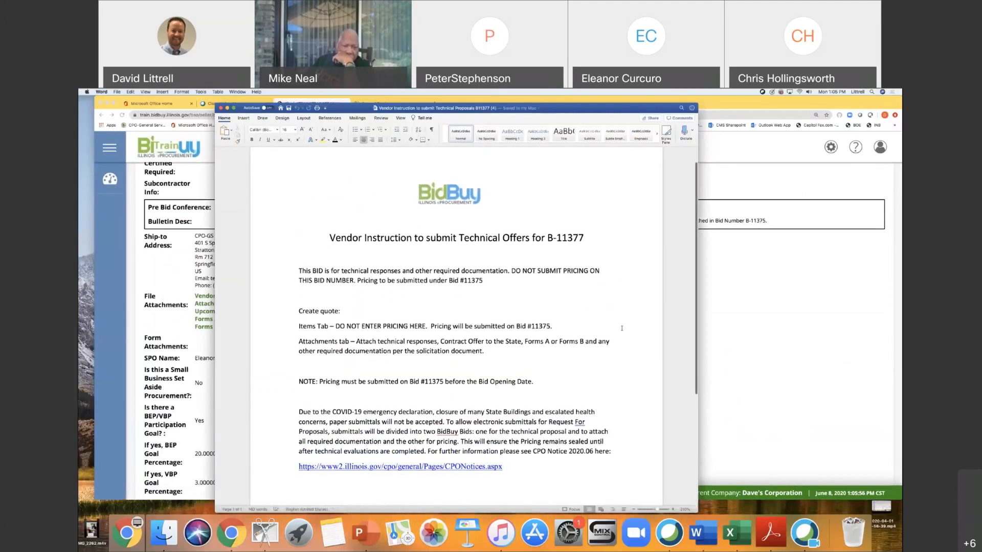
pyautogui.scroll(-1, 622, 328)
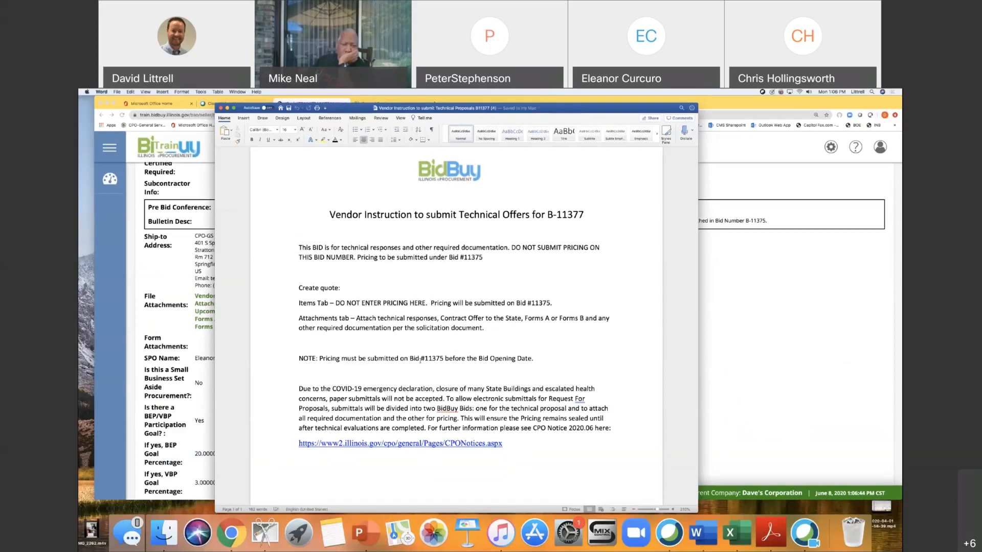
pyautogui.scroll(-1, 319, 395)
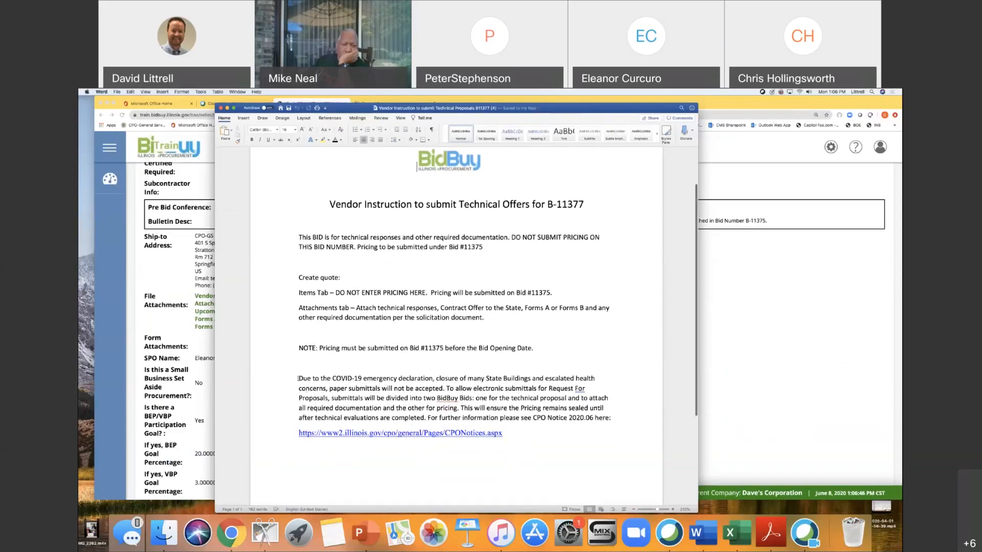
pyautogui.scroll(-1, 298, 378)
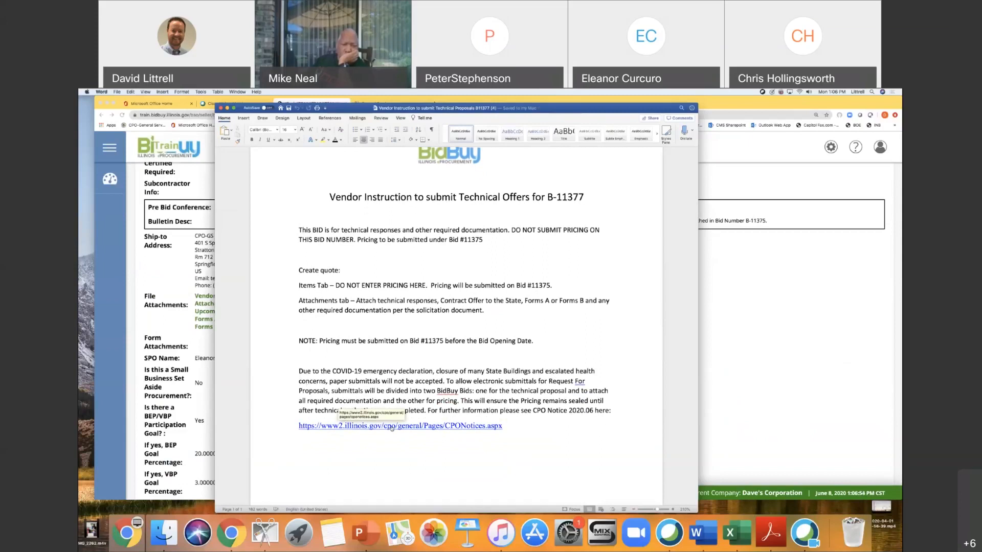
pyautogui.click(221, 108)
# Step: Open the attached PDF notice of electronic submission only, read it to the end, and close it
pyautogui.scroll(-2, 188, 313)
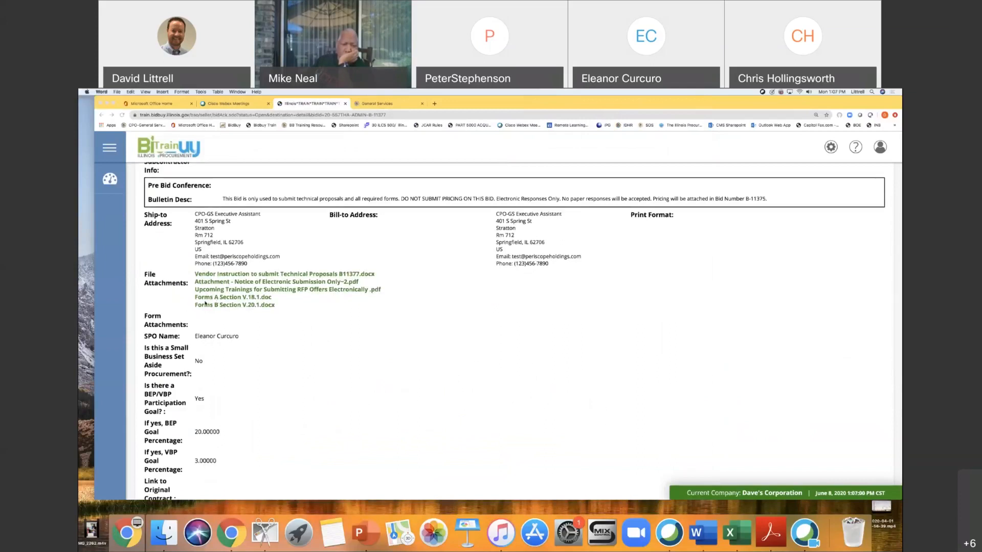
pyautogui.click(249, 283)
pyautogui.click(247, 285)
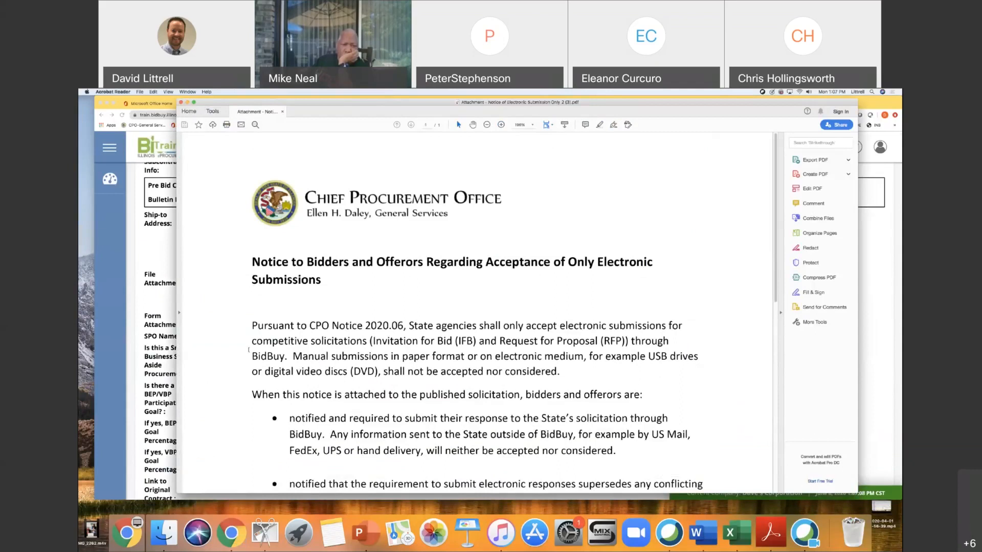
pyautogui.scroll(-3, 250, 346)
pyautogui.scroll(-2, 249, 350)
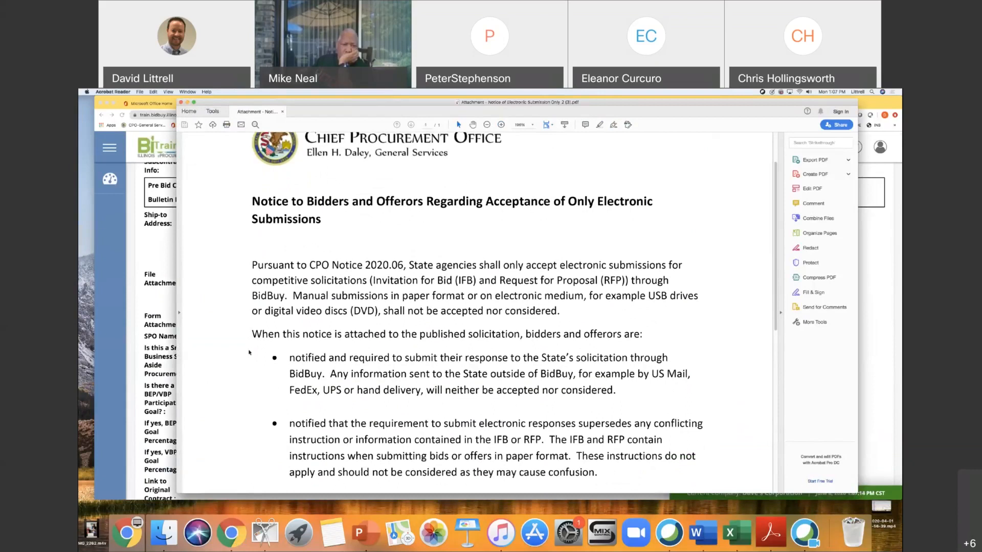
pyautogui.scroll(-5, 249, 352)
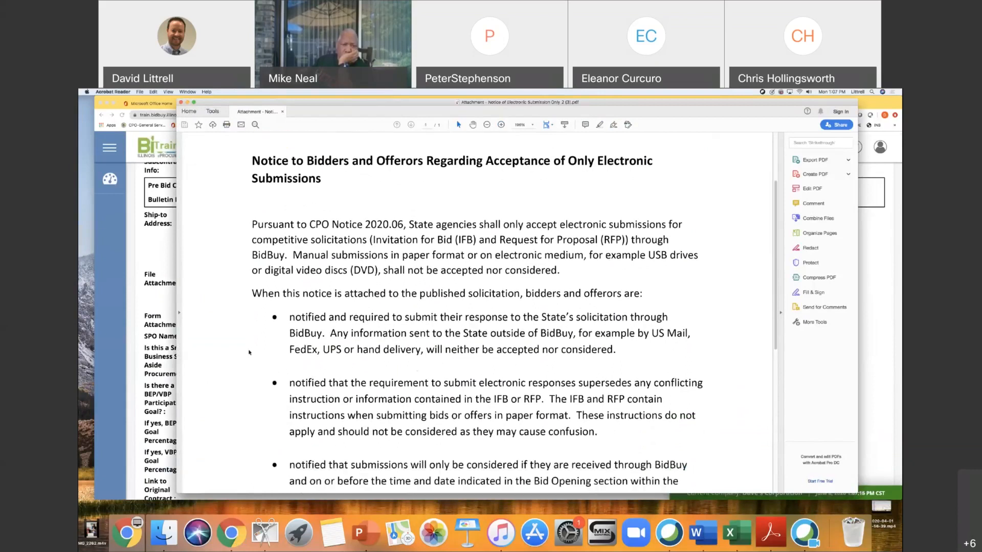
pyautogui.scroll(-8, 249, 352)
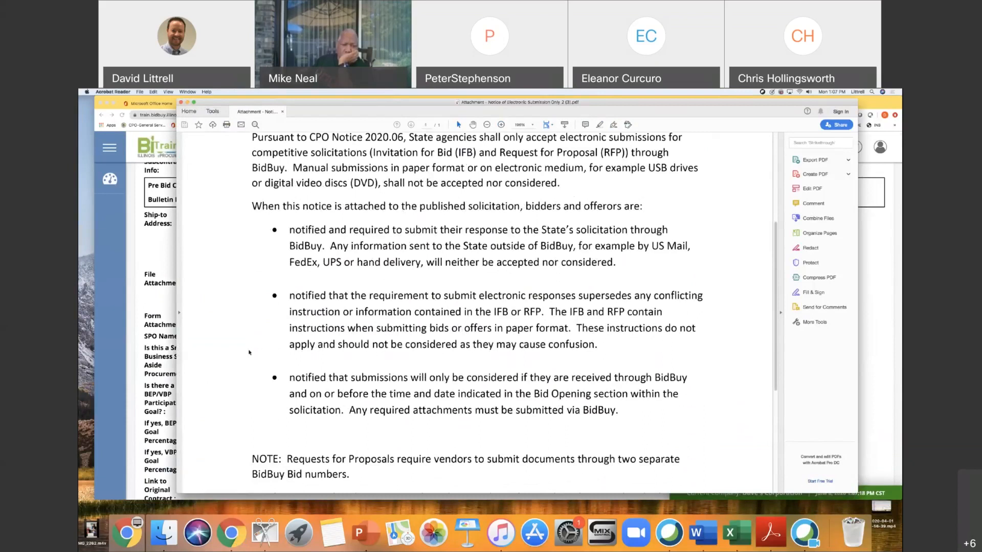
pyautogui.scroll(-5, 249, 352)
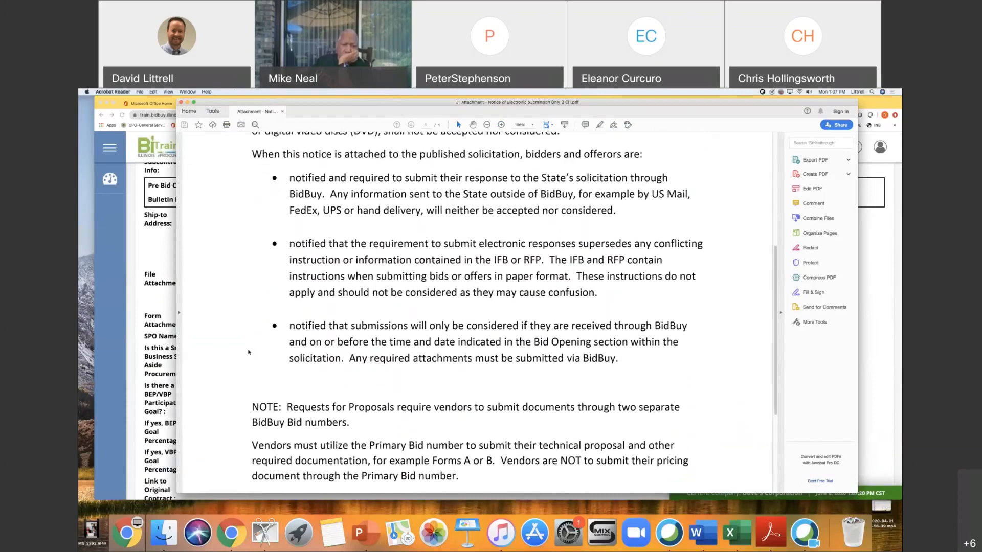
pyautogui.scroll(-3, 246, 350)
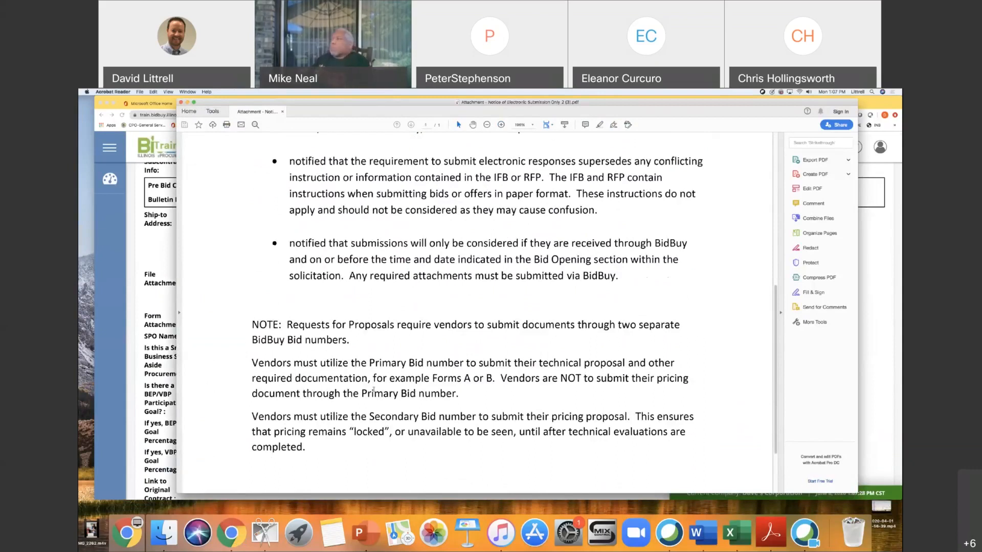
pyautogui.click(180, 103)
# Step: Review the bid's goals, question and item information, and create a new quote for the bid
pyautogui.scroll(-3, 452, 364)
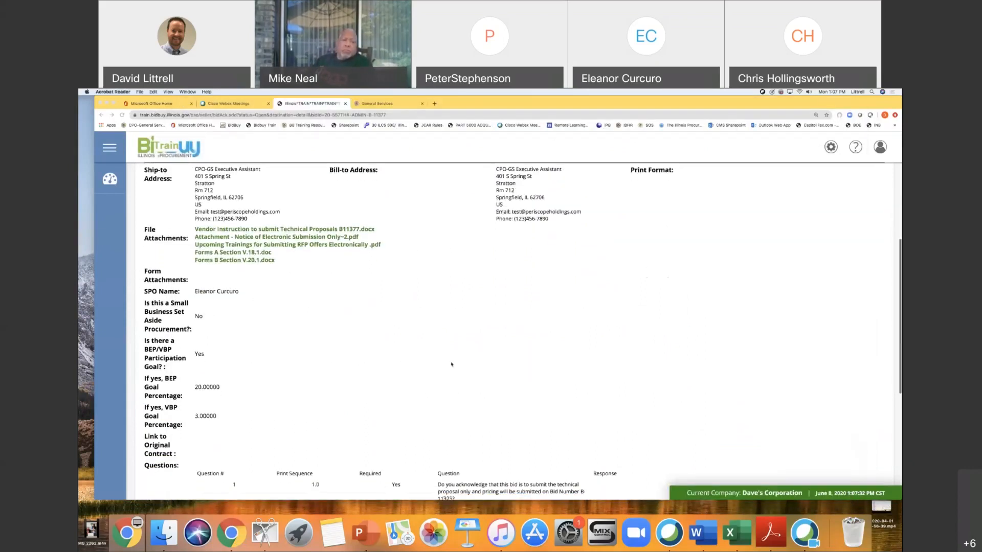
pyautogui.scroll(-1, 452, 365)
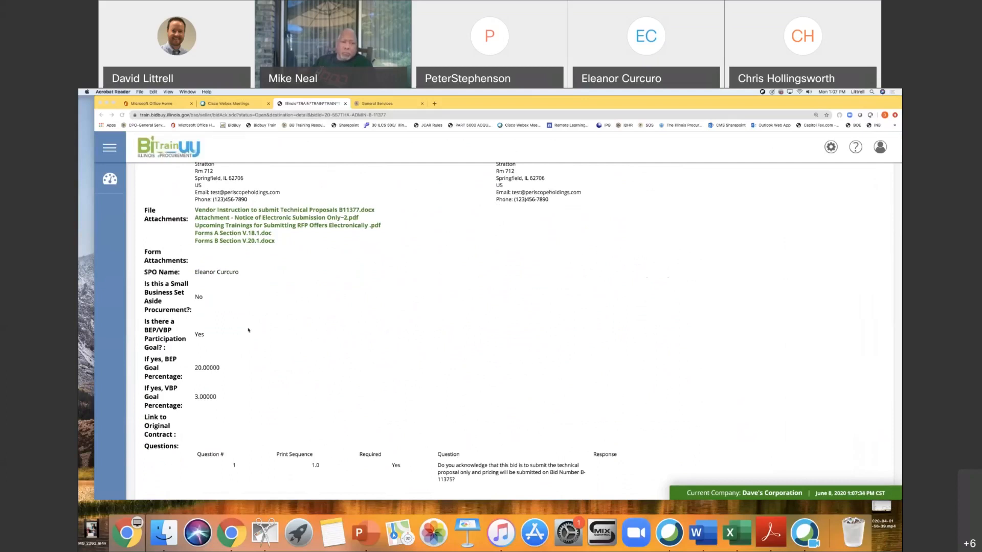
pyautogui.scroll(-8, 455, 354)
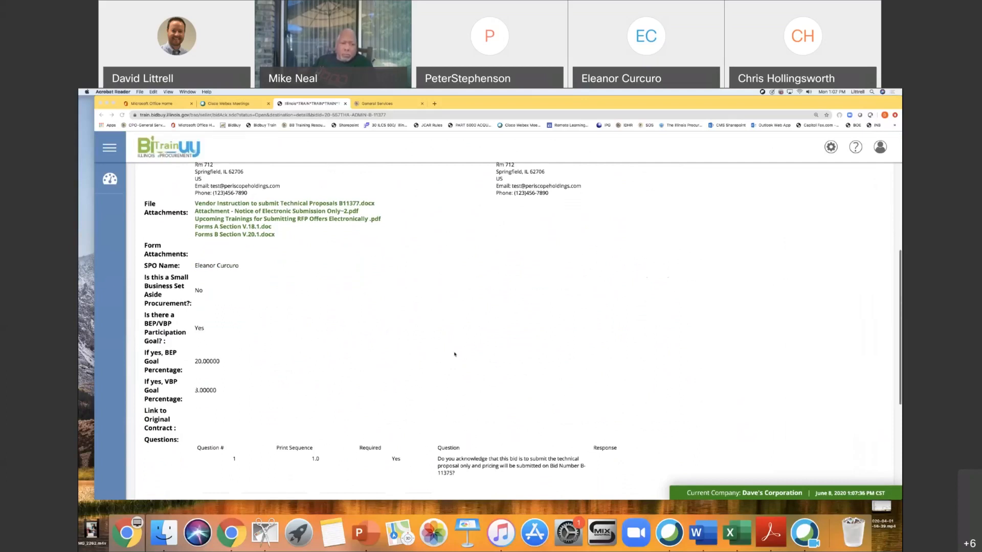
pyautogui.scroll(-6, 455, 354)
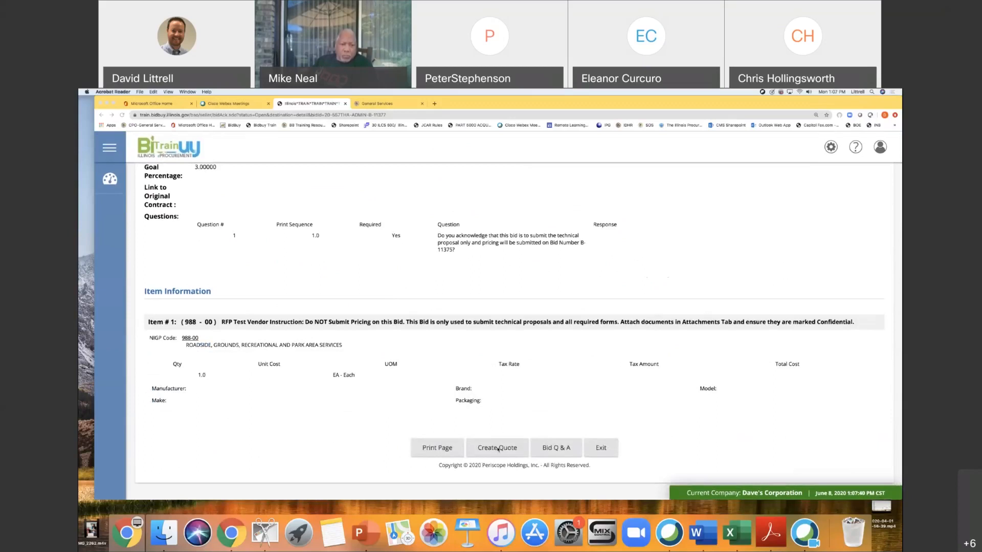
pyautogui.click(498, 449)
pyautogui.click(500, 451)
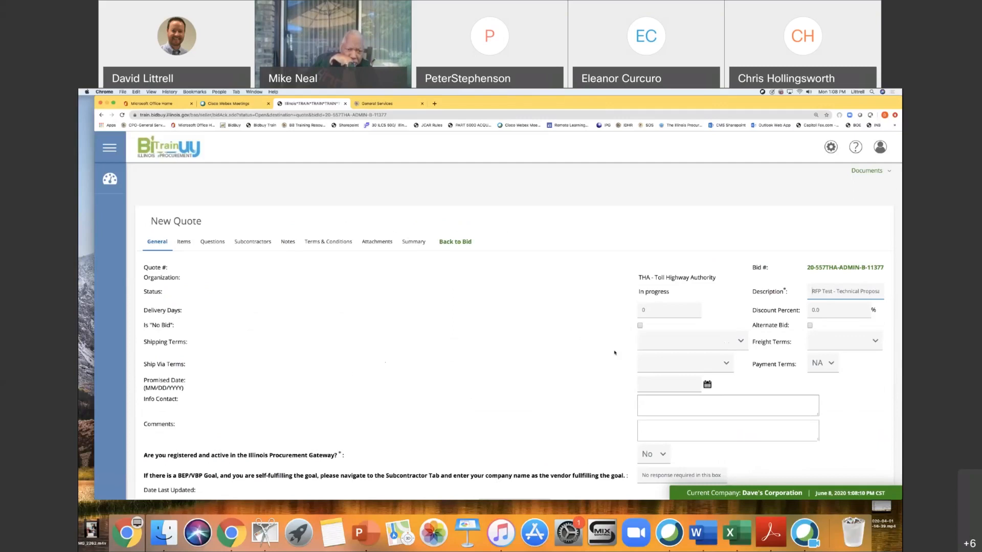
# Step: Review the new quote's general information and save it with the default values
pyautogui.scroll(-1, 594, 345)
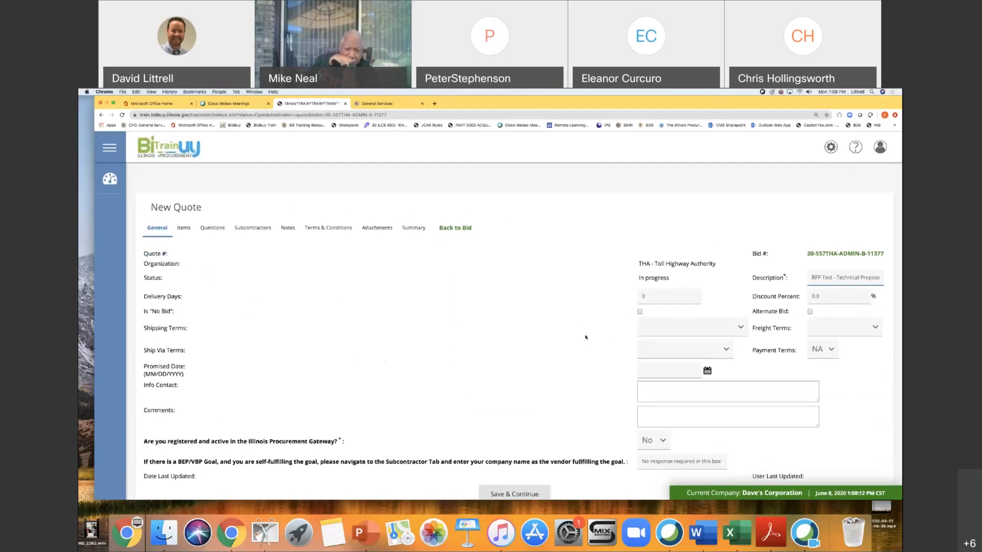
pyautogui.scroll(-1, 593, 341)
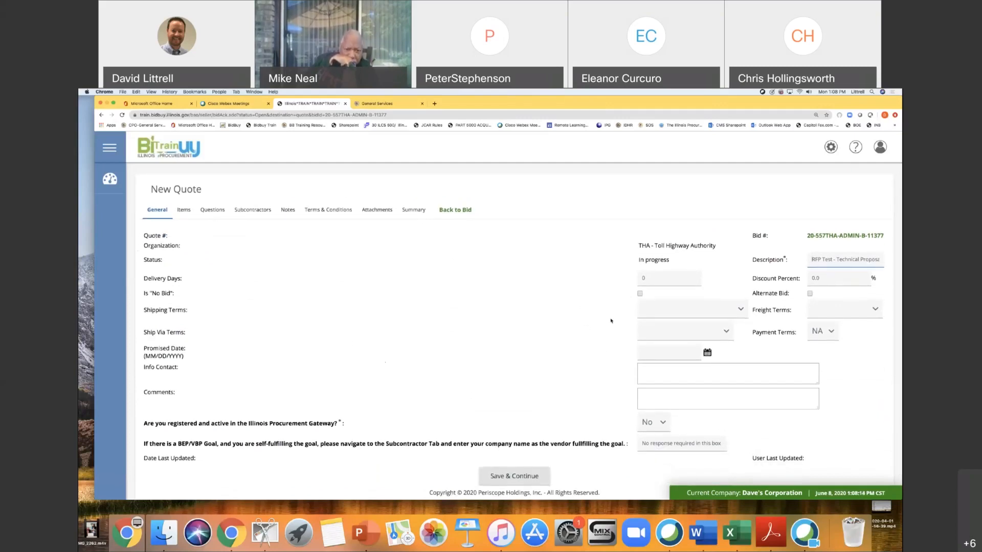
pyautogui.scroll(-2, 611, 321)
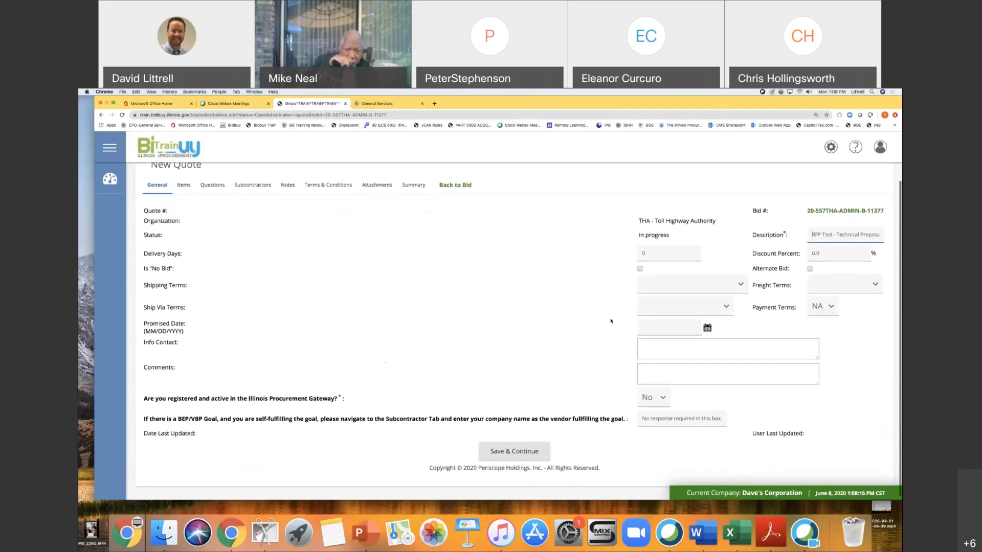
pyautogui.scroll(1, 610, 320)
pyautogui.scroll(1, 611, 321)
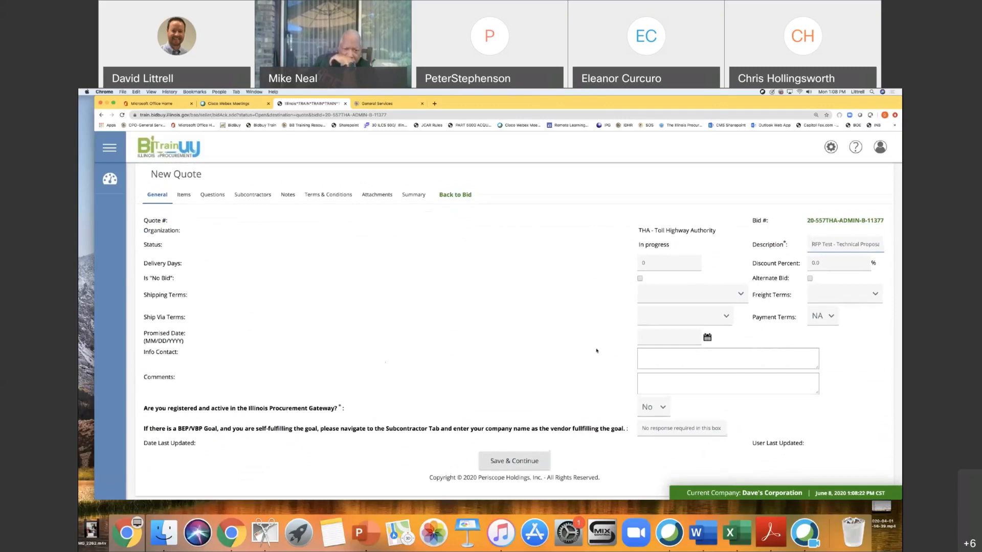
pyautogui.scroll(-1, 597, 348)
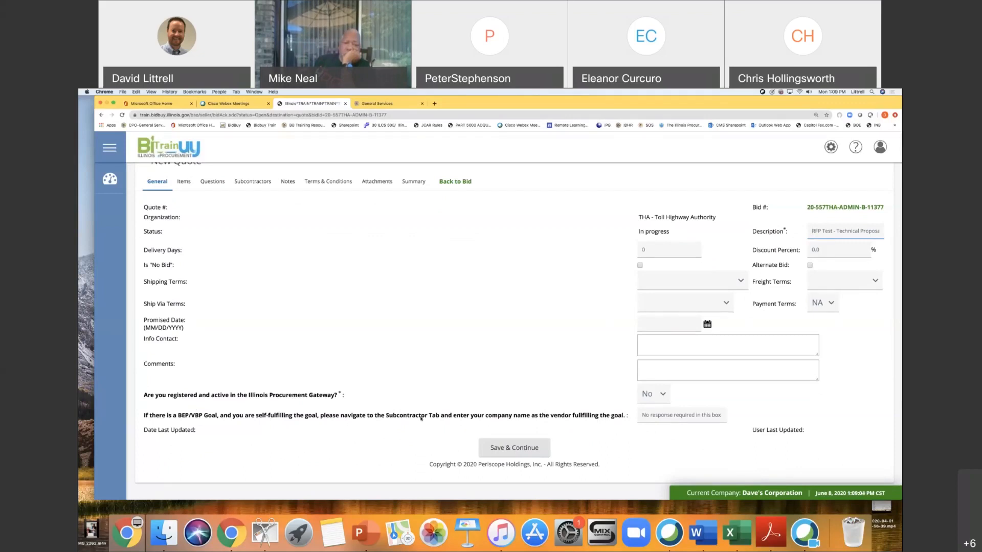
pyautogui.click(524, 448)
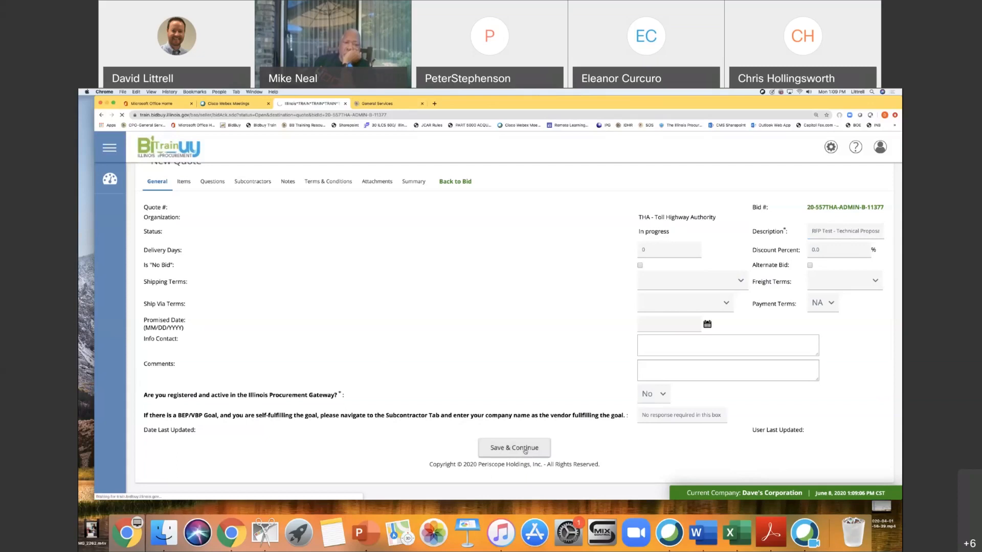
pyautogui.scroll(-1, 512, 439)
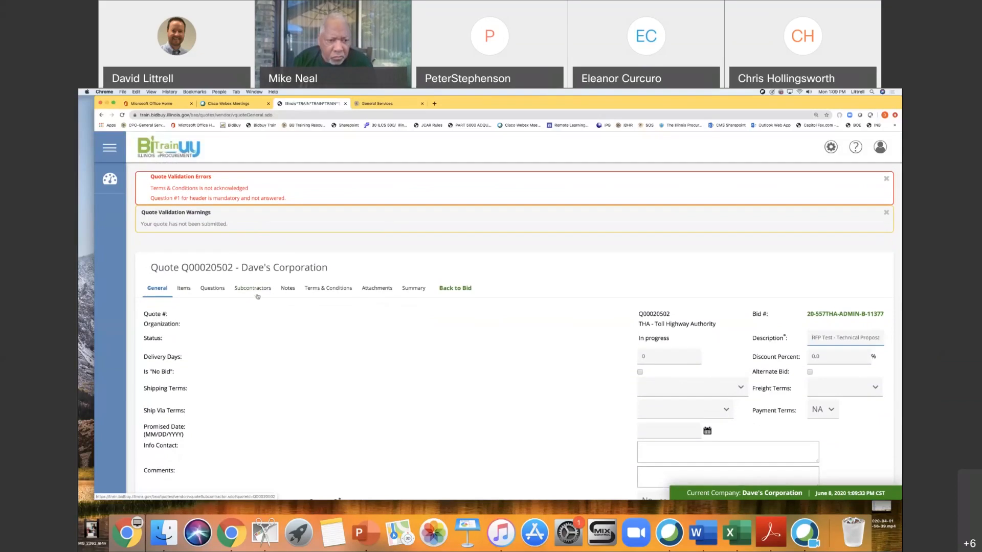
# Step: Review the quote's item information, including the instruction not to submit pricing and the No Bid setting
pyautogui.scroll(-2, 246, 286)
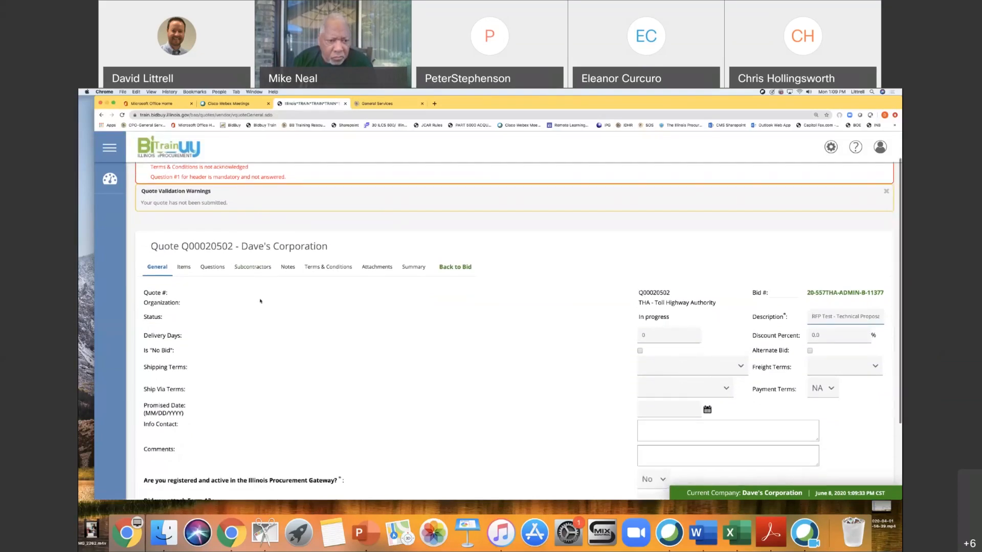
pyautogui.click(184, 261)
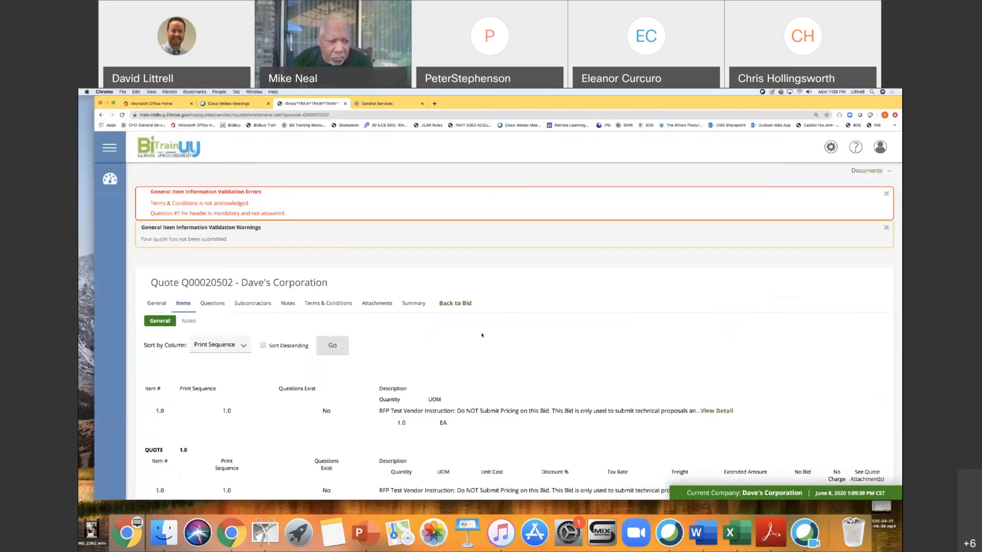
pyautogui.scroll(-3, 482, 335)
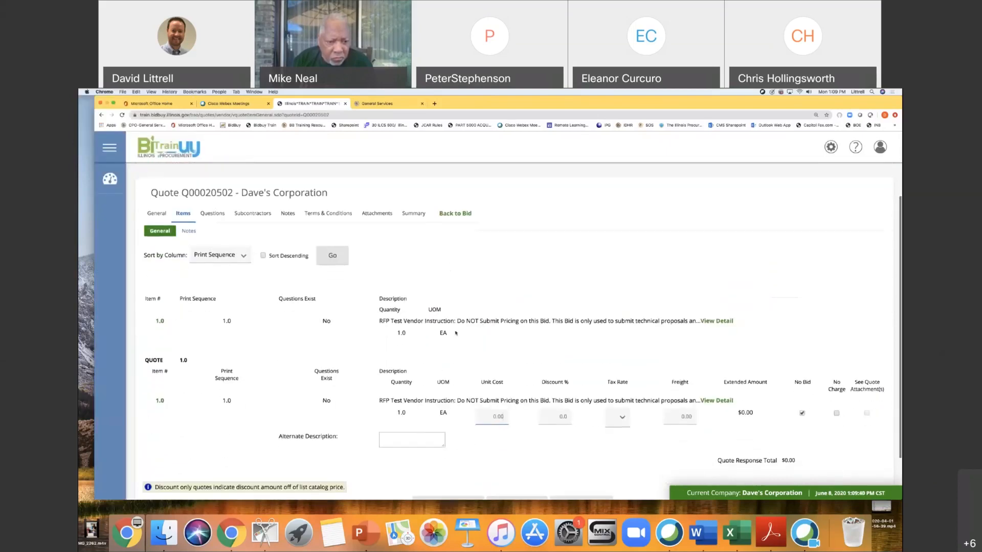
pyautogui.moveTo(381, 321); pyautogui.dragTo(697, 322)
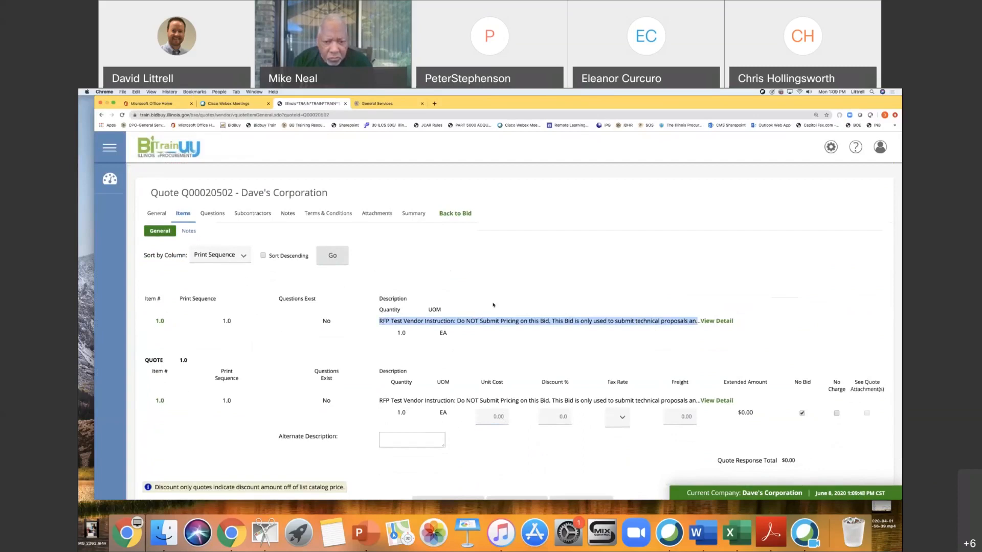
pyautogui.scroll(-2, 494, 306)
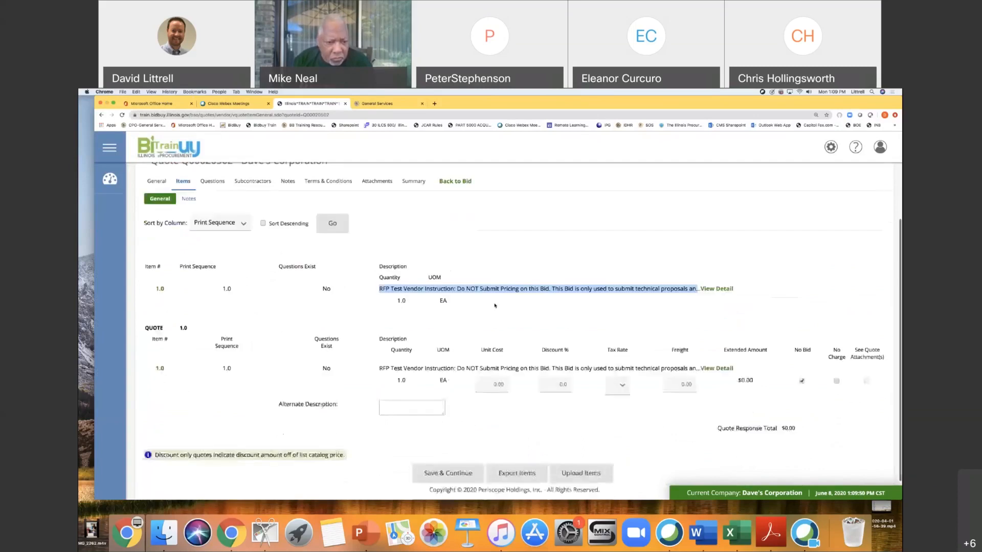
pyautogui.scroll(2, 495, 306)
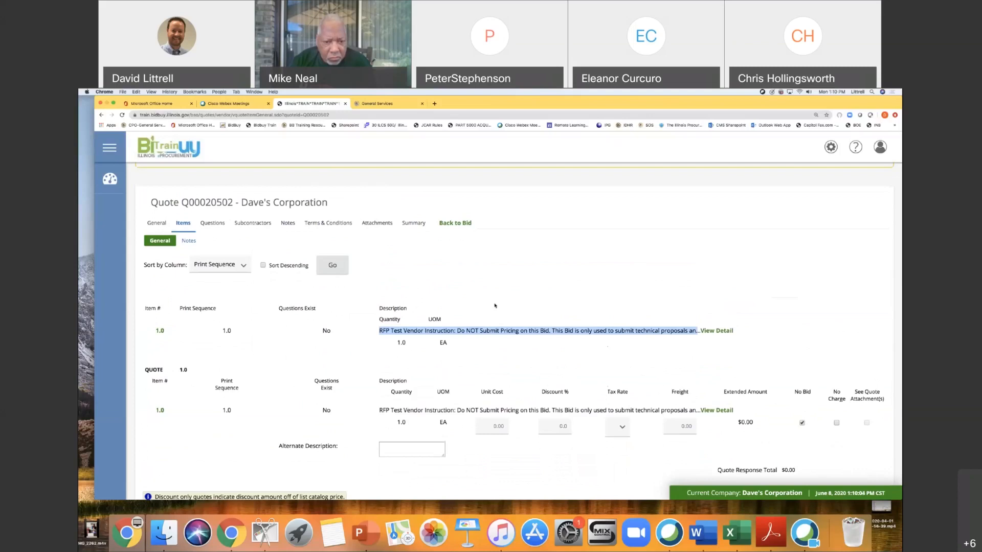
# Step: Answer Yes to the question acknowledging that this bid is for the technical proposal only, and save the response
pyautogui.click(207, 225)
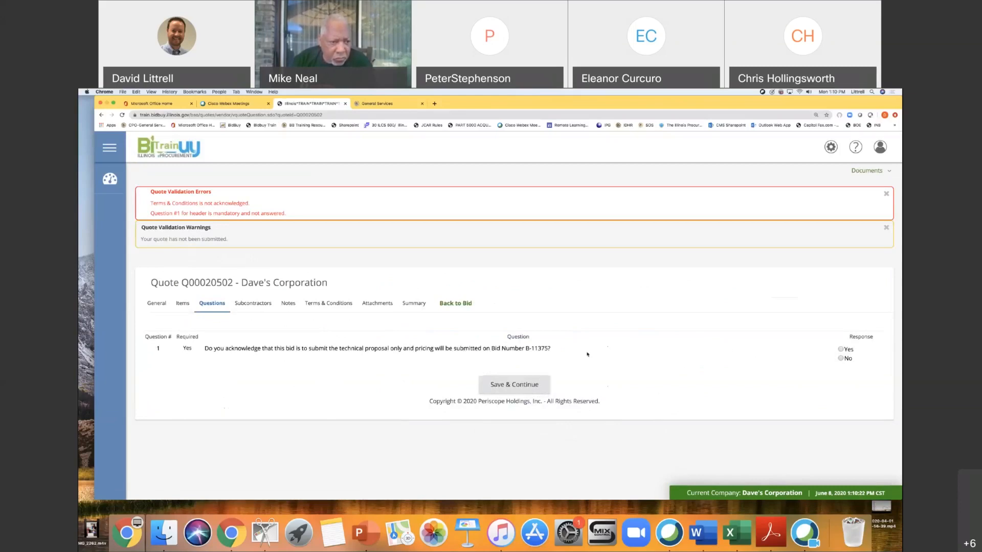
pyautogui.click(841, 350)
pyautogui.click(517, 389)
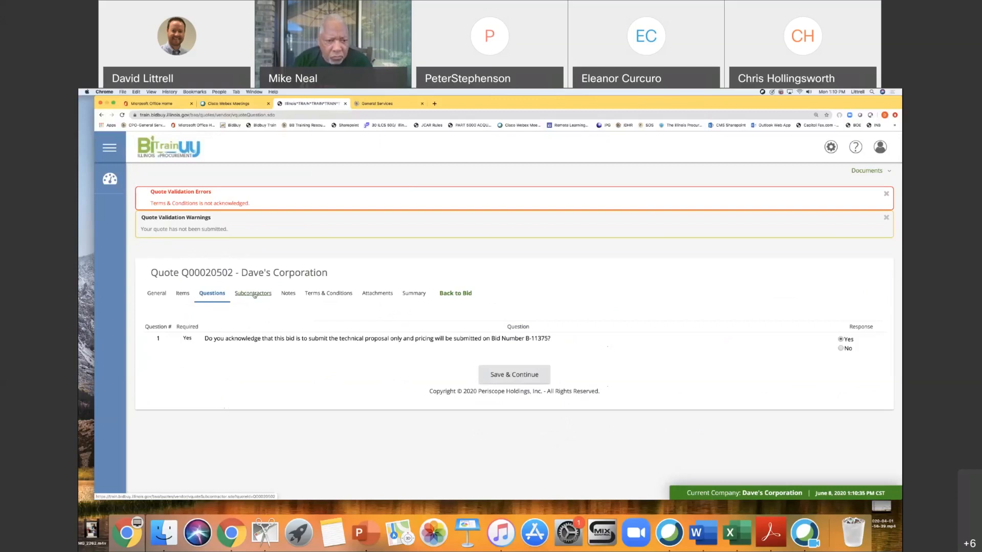
# Step: Look over the quote's notes section without adding a note, and accept the bid's terms and conditions with Yes and save
pyautogui.click(288, 294)
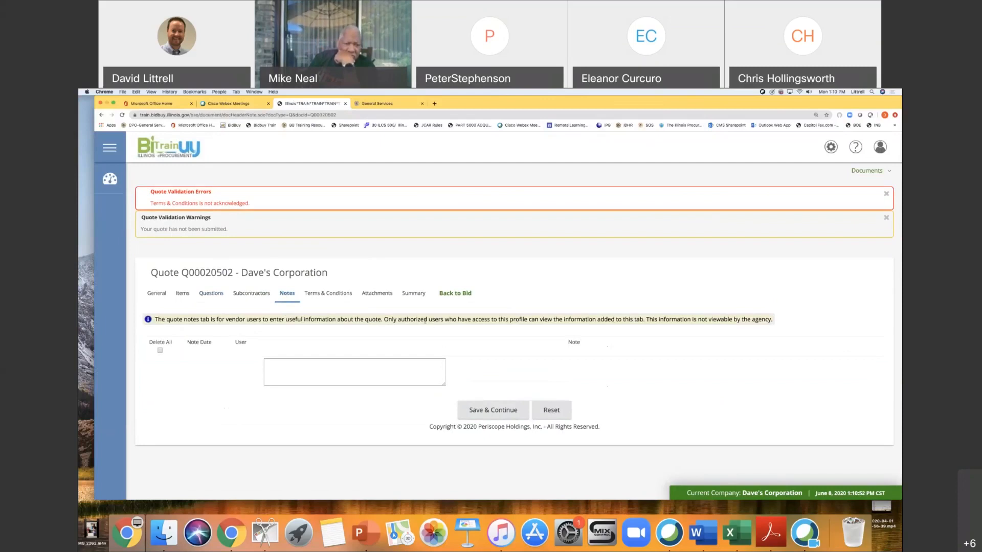
pyautogui.click(317, 366)
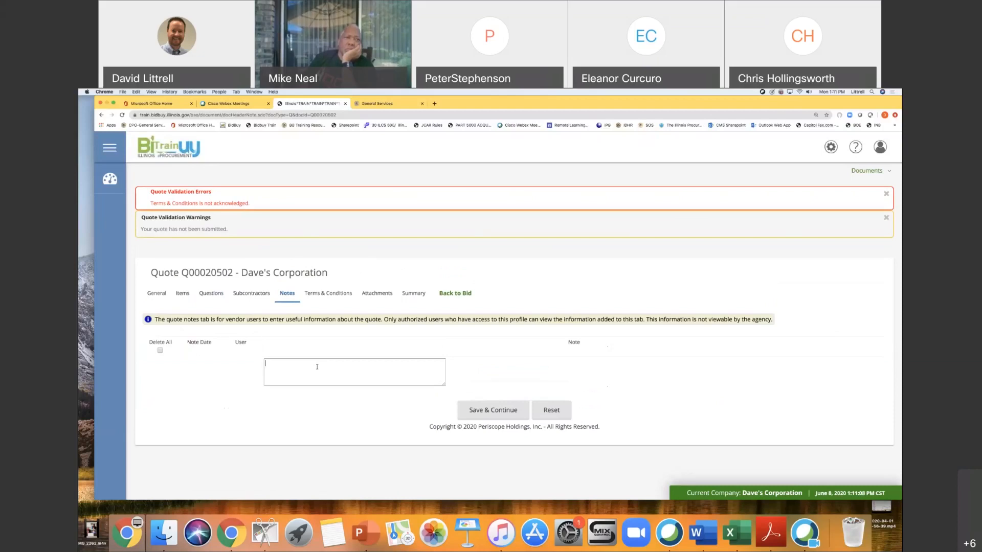
pyautogui.click(334, 294)
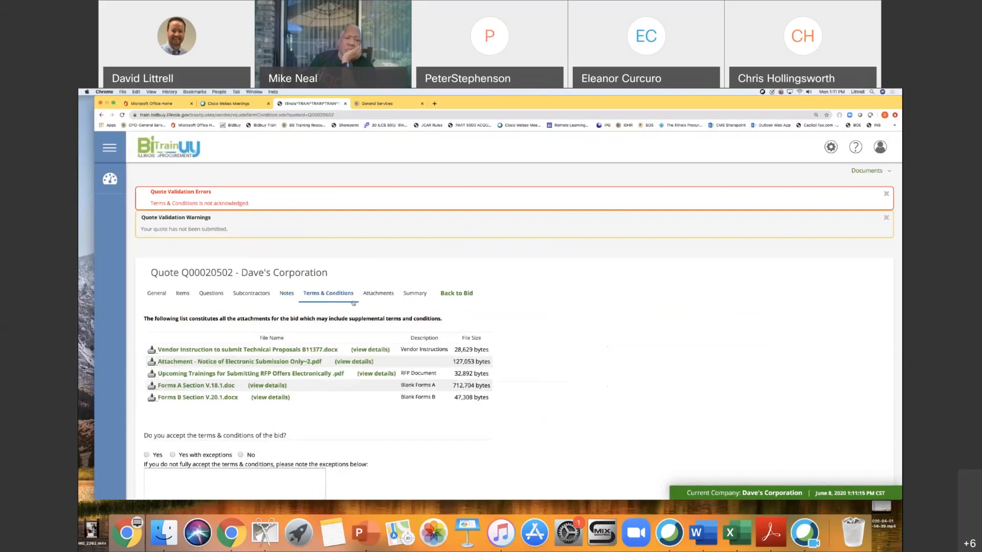
pyautogui.scroll(-2, 168, 379)
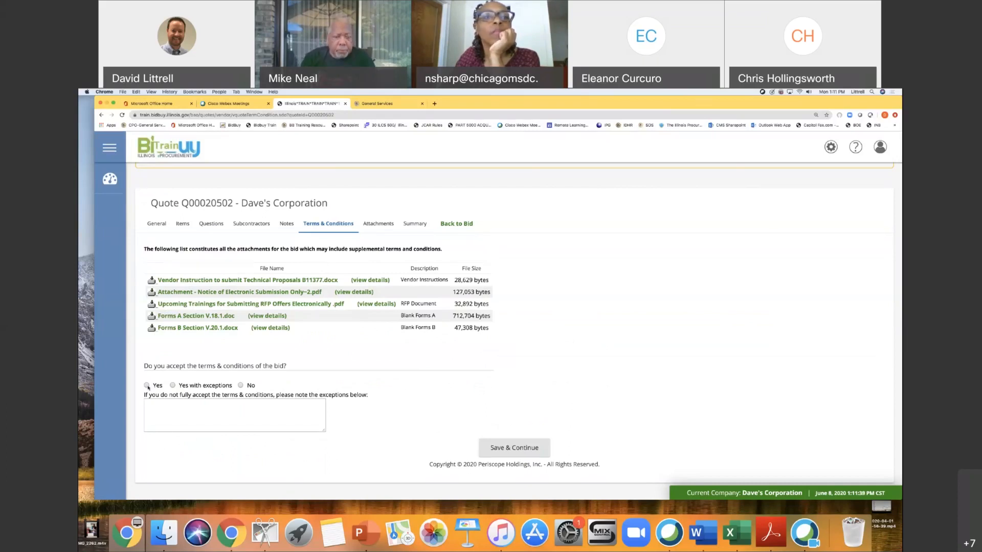
pyautogui.click(147, 386)
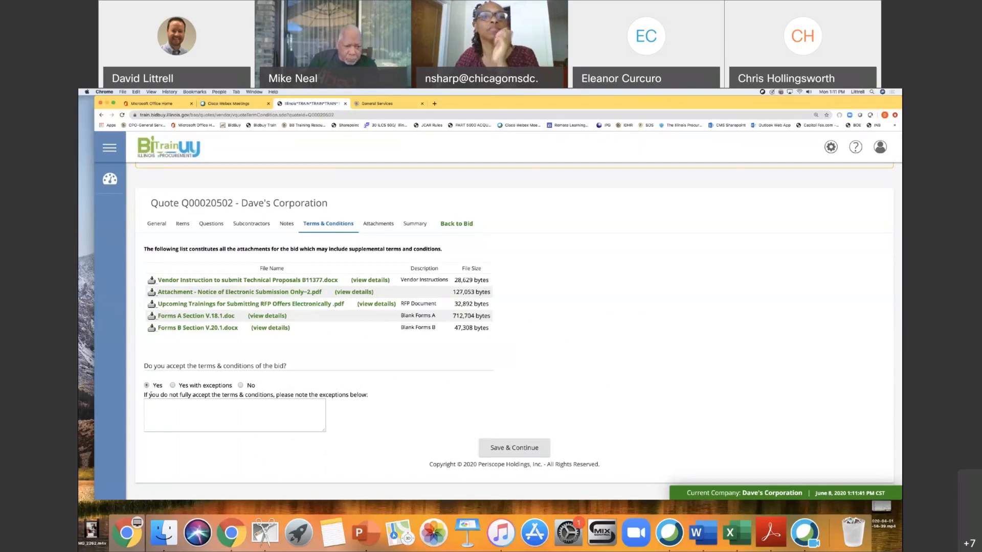
pyautogui.click(515, 448)
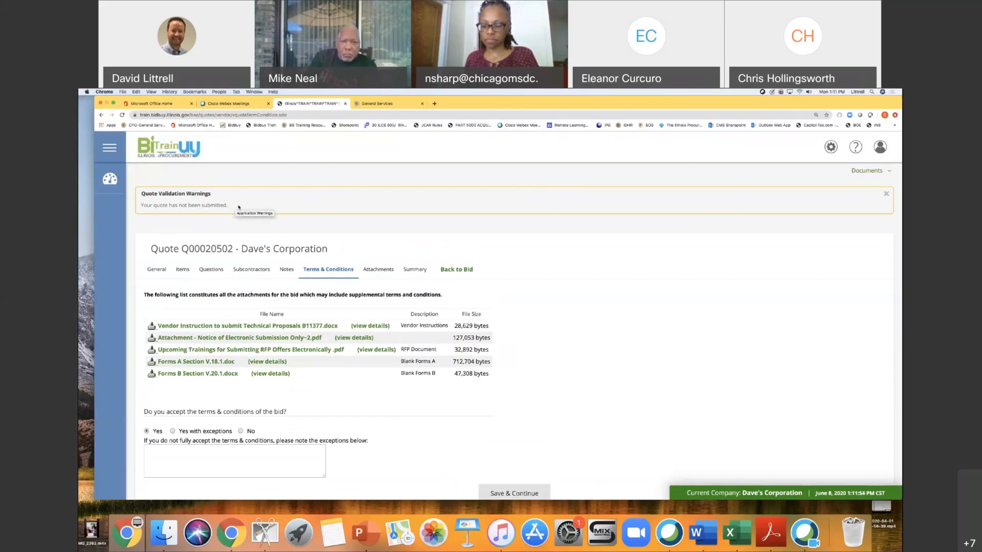
# Step: Attach the file Forms A Section V.18.1 .doc to the quote, mark it confidential, and save the attachments
pyautogui.click(381, 271)
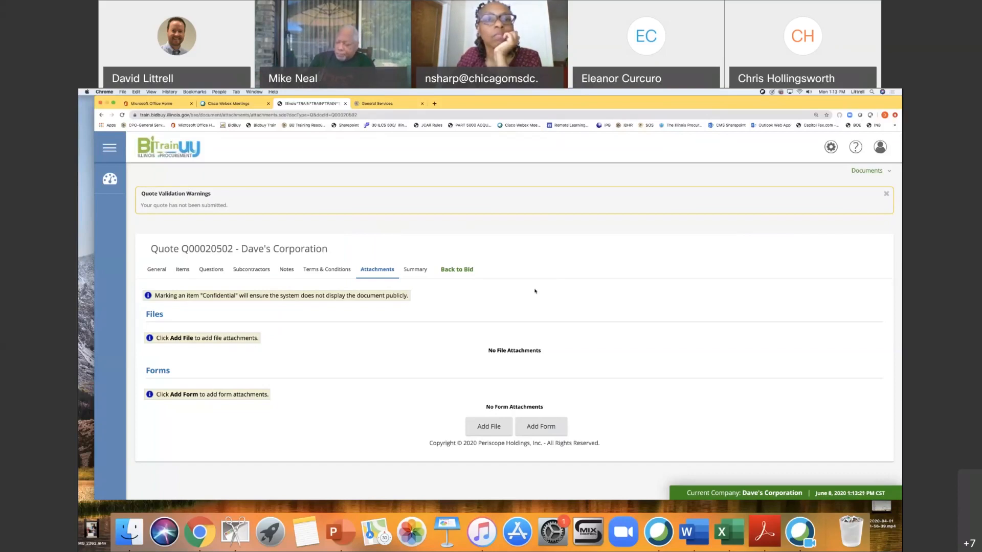
pyautogui.click(487, 427)
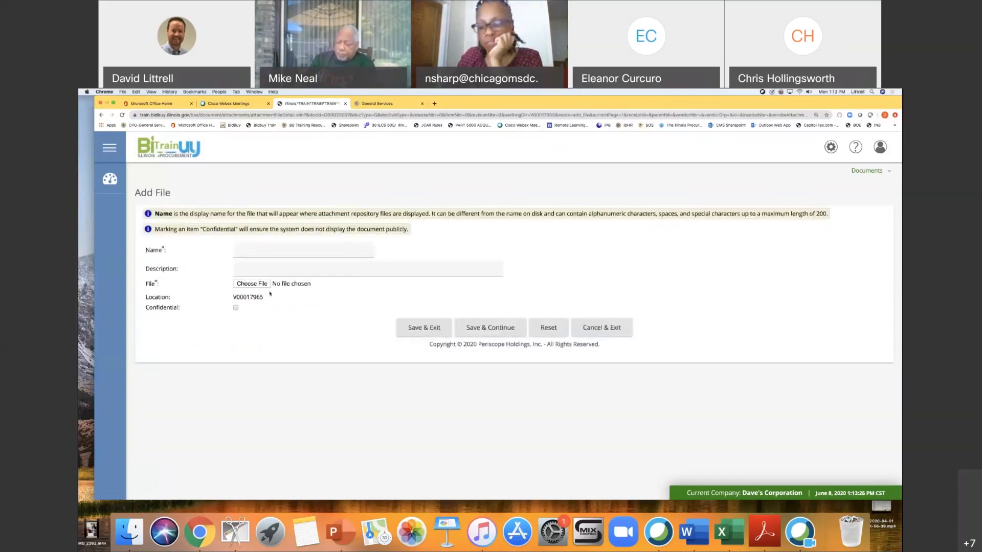
pyautogui.click(602, 327)
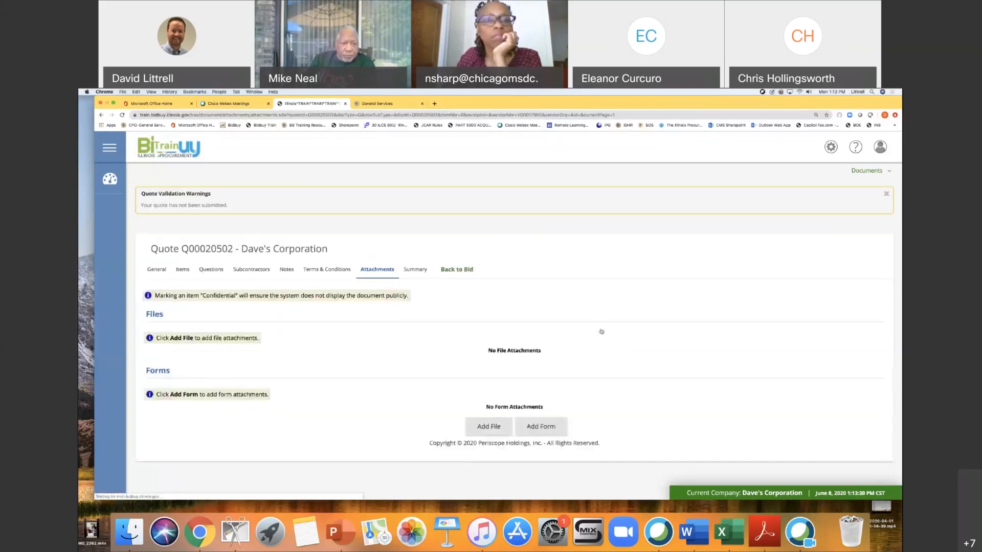
pyautogui.click(493, 427)
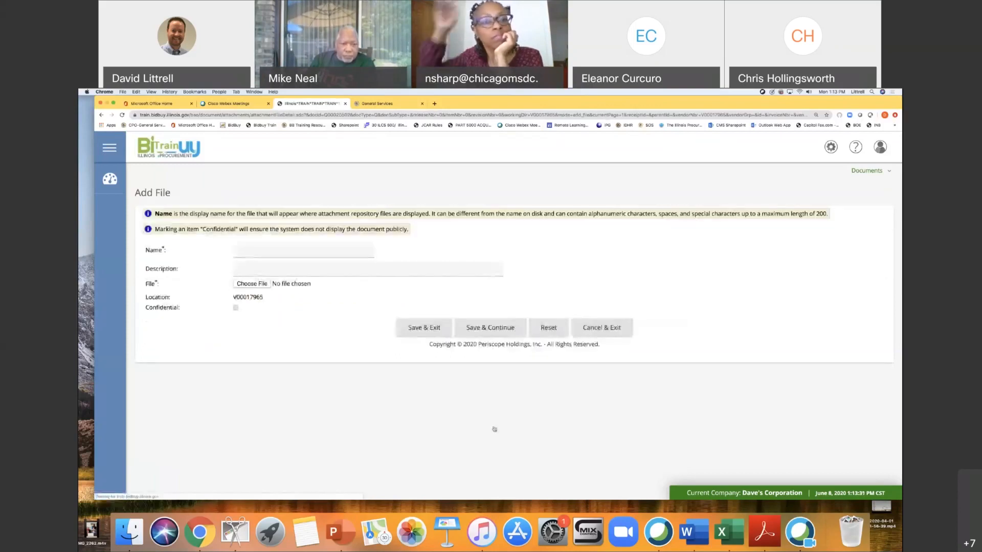
pyautogui.click(258, 284)
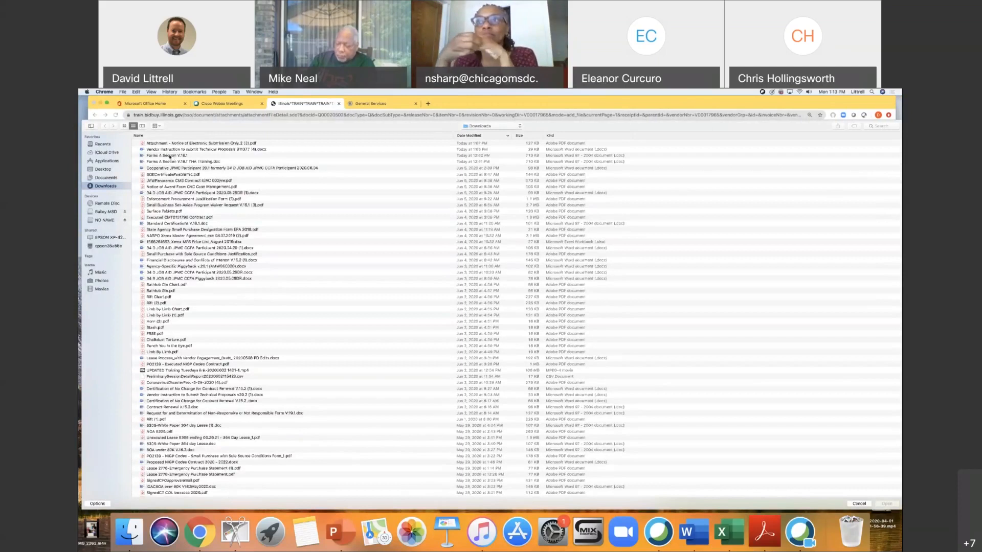
pyautogui.doubleClick(170, 157)
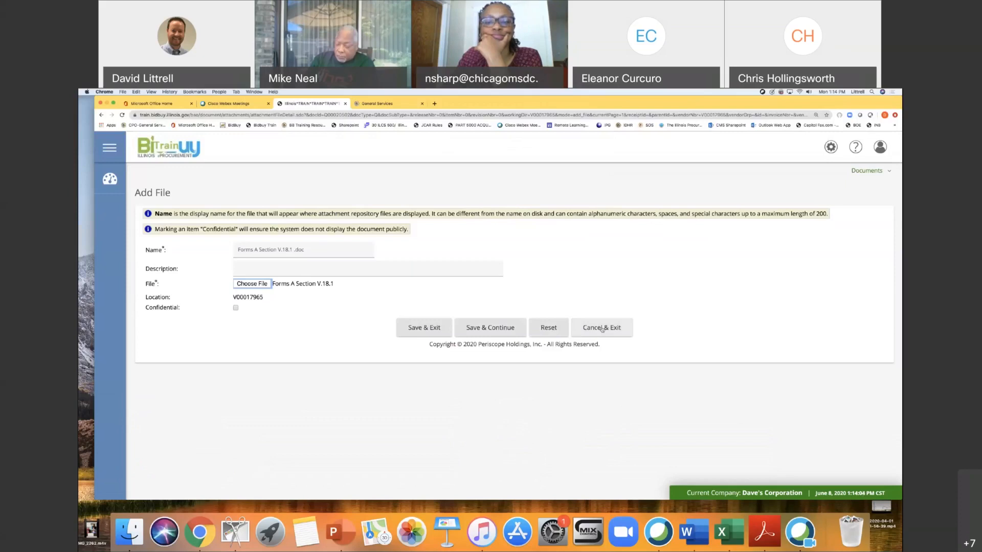
pyautogui.click(415, 328)
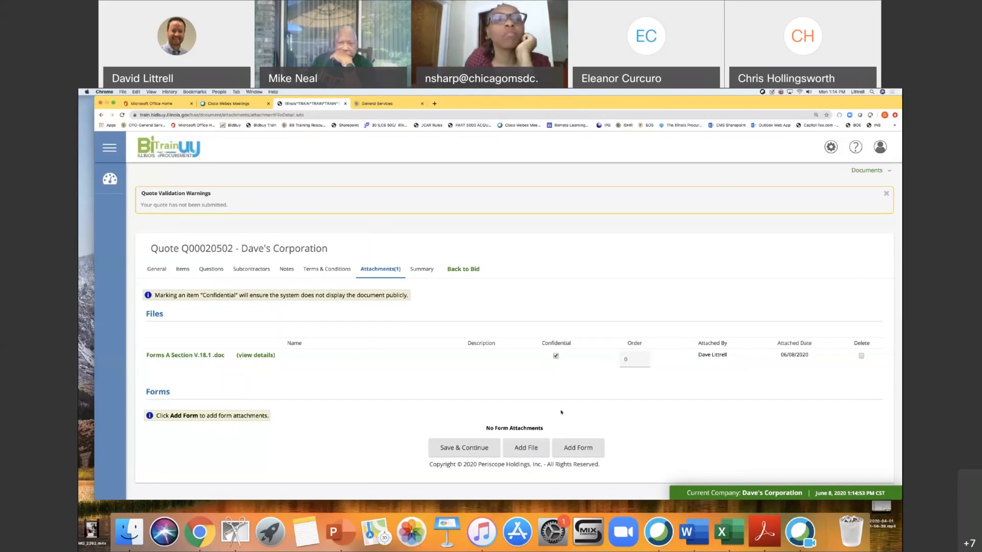
pyautogui.click(473, 449)
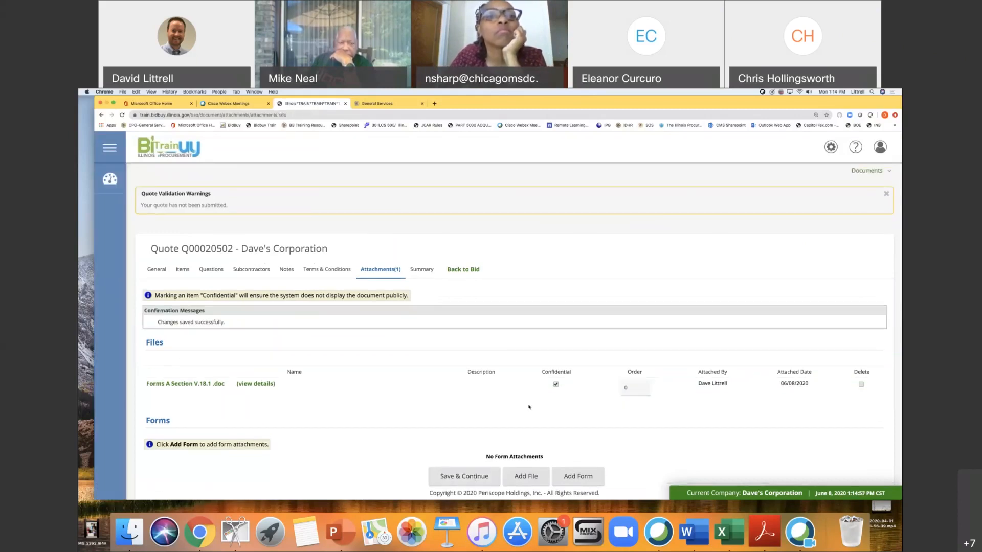
# Step: Attach Forms A Section V.18.1 THA Training.doc with the description Technical Proposal, mark it confidential, and save the attachments
pyautogui.scroll(-1, 529, 408)
pyautogui.click(530, 449)
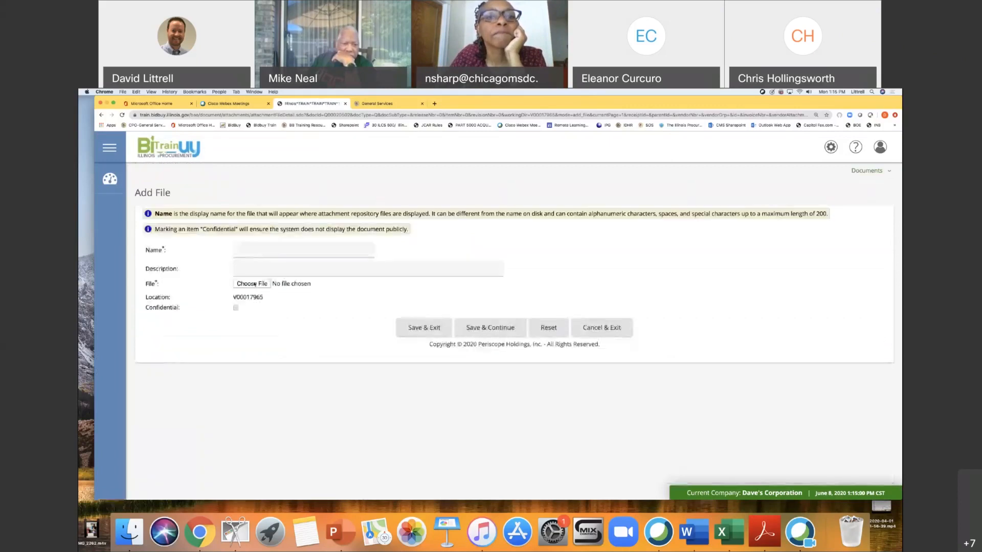
pyautogui.click(253, 284)
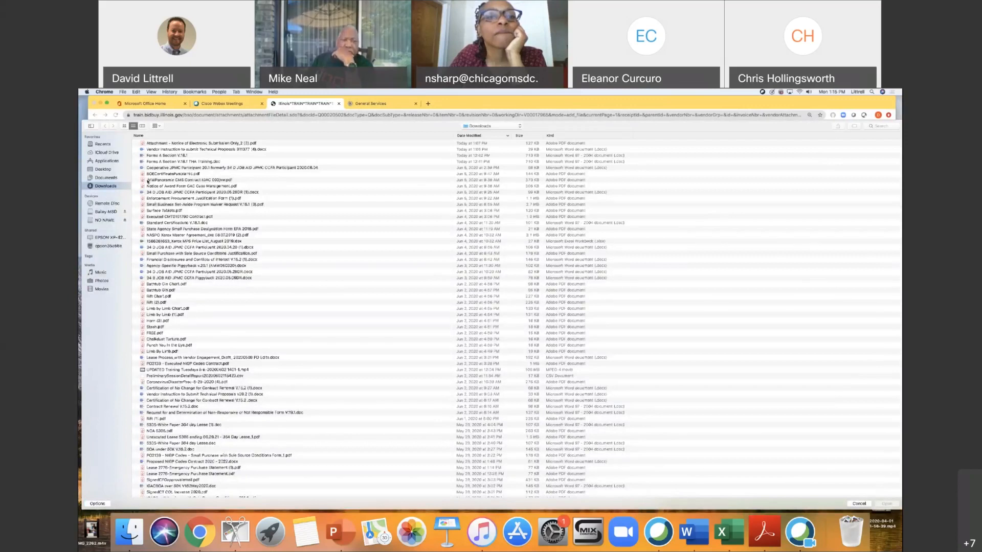
pyautogui.doubleClick(200, 162)
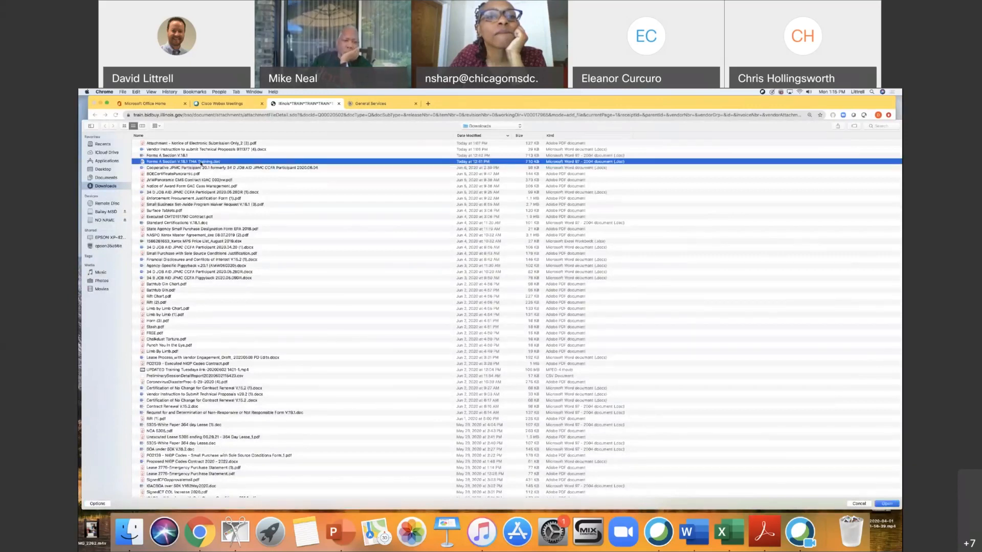
pyautogui.click(297, 268)
pyautogui.write('Technical Propos')
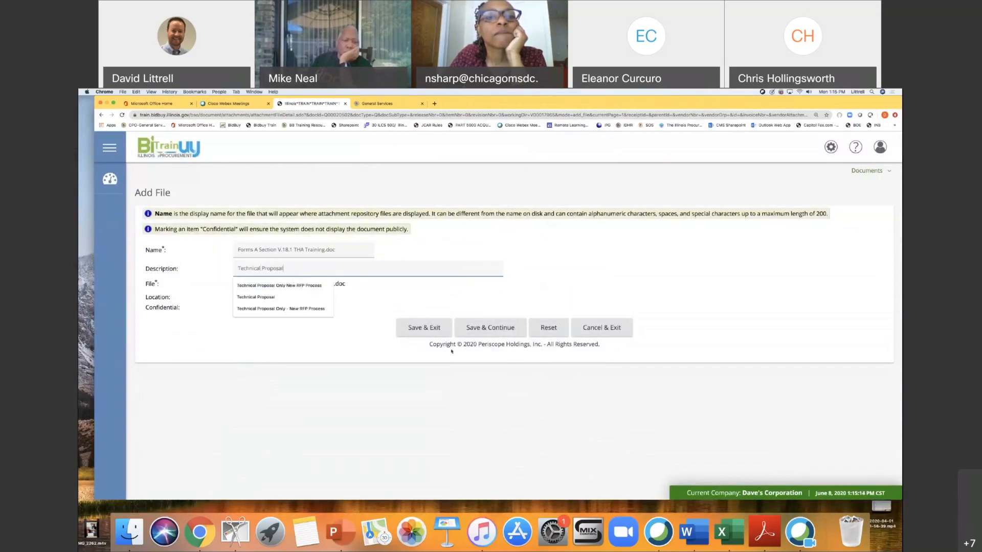
pyautogui.write('al')
pyautogui.click(425, 328)
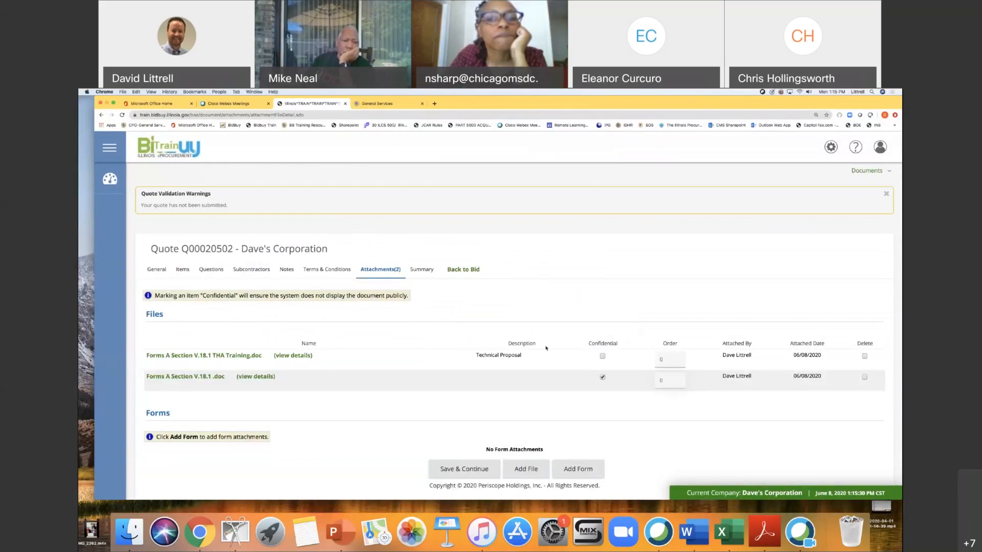
pyautogui.click(606, 358)
pyautogui.click(474, 475)
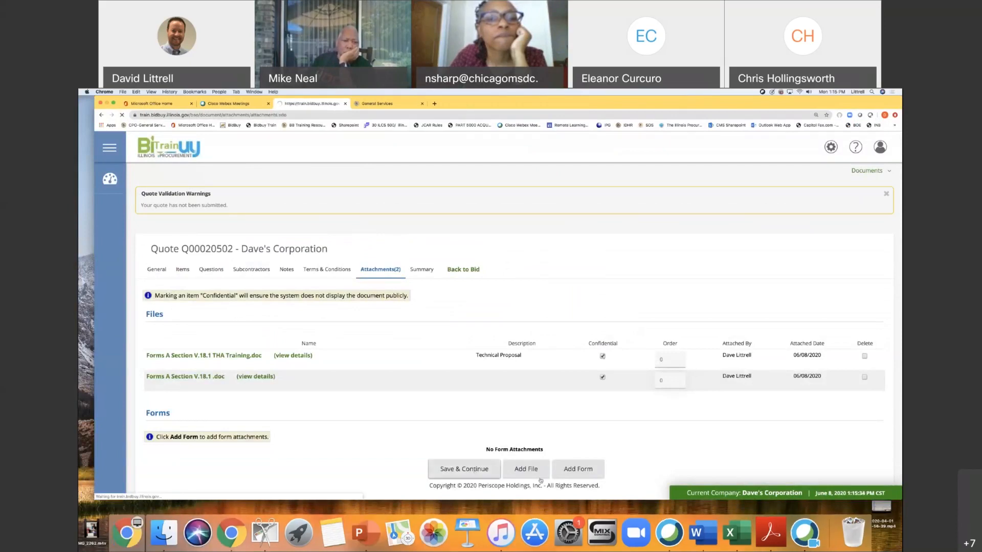
# Step: Attach Forms A Section V.18.1 THA Training.doc again with the description U-Plan, mark it confidential, and save the attachments
pyautogui.click(523, 450)
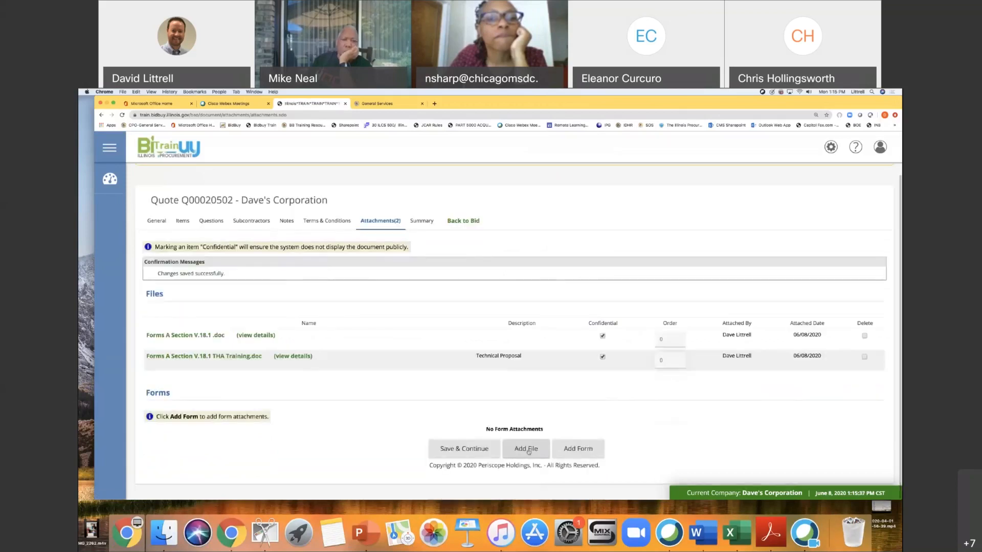
pyautogui.click(251, 283)
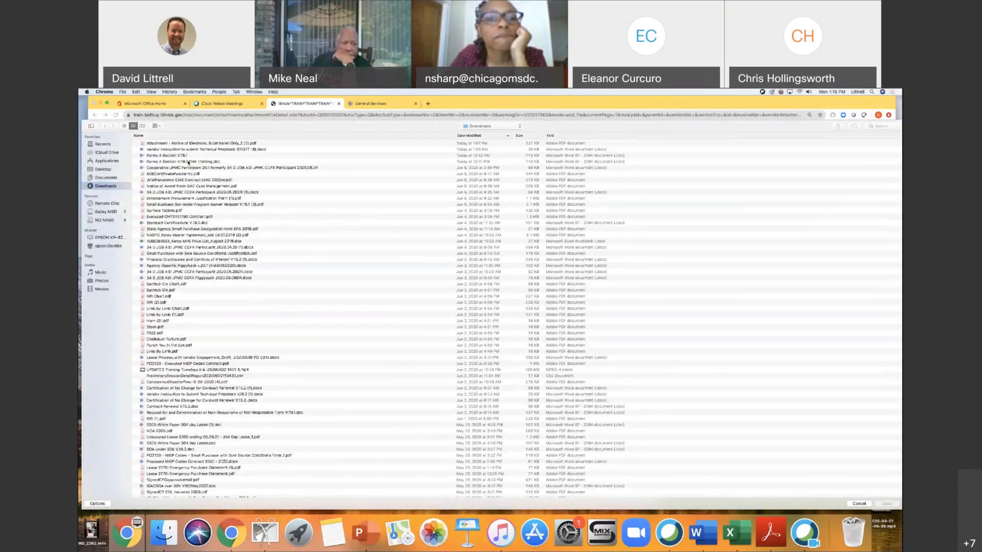
pyautogui.doubleClick(188, 162)
pyautogui.click(253, 268)
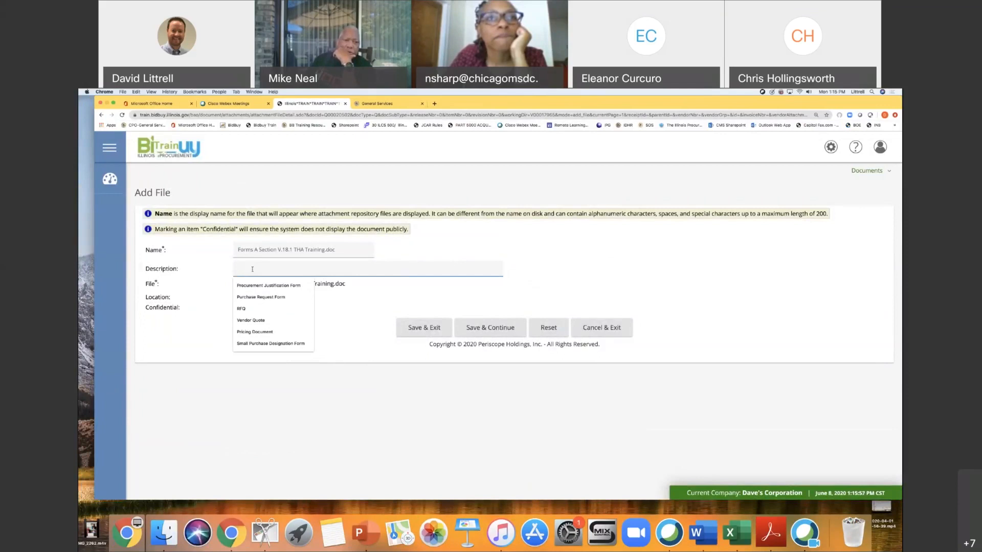
pyautogui.write('U-Plan')
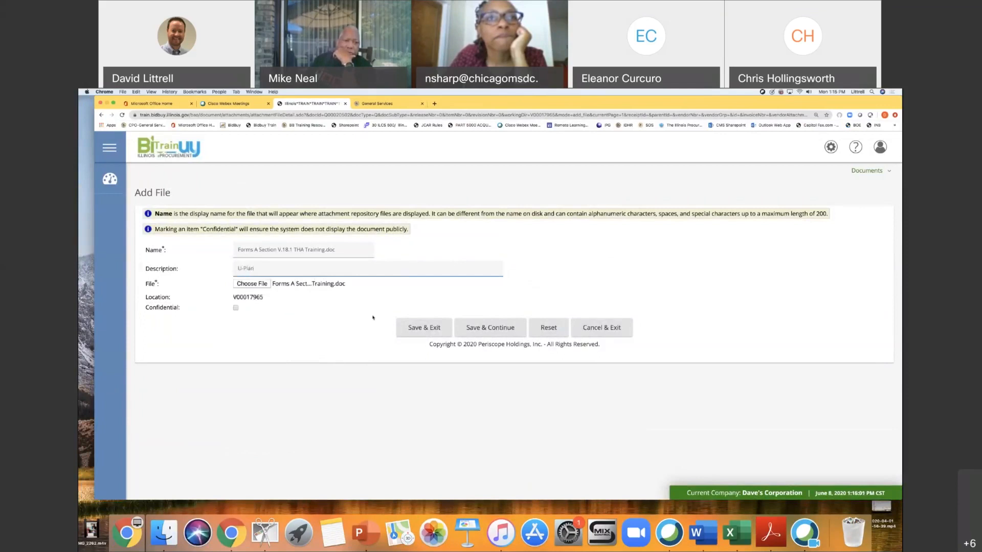
pyautogui.click(435, 328)
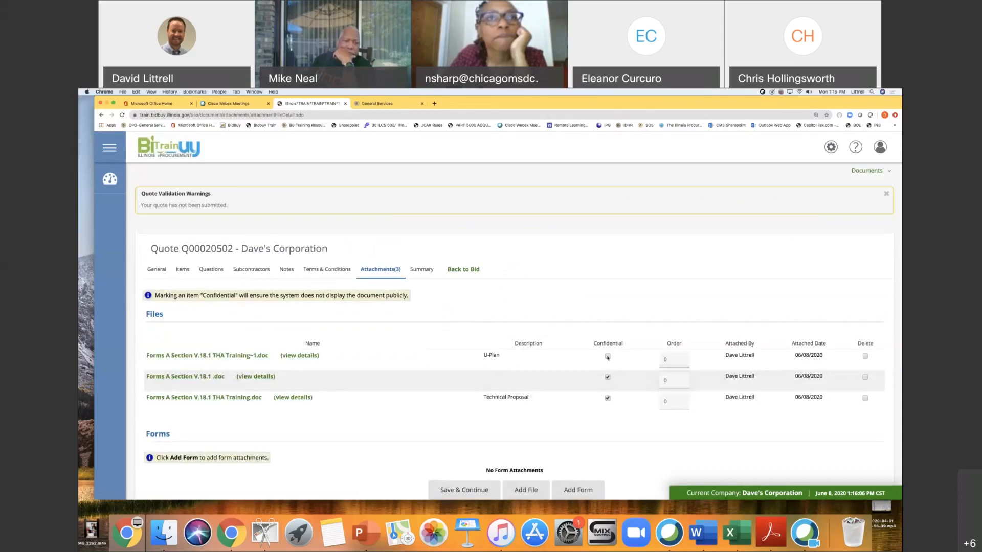
pyautogui.click(471, 486)
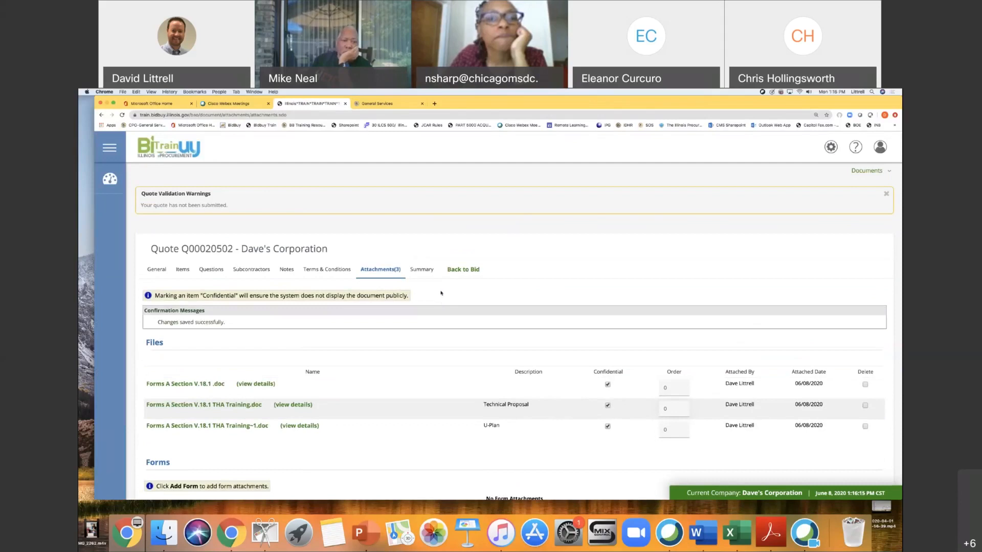
# Step: Review the quote's summary, covering status, header details, question response, vendor attachments and item information
pyautogui.click(421, 271)
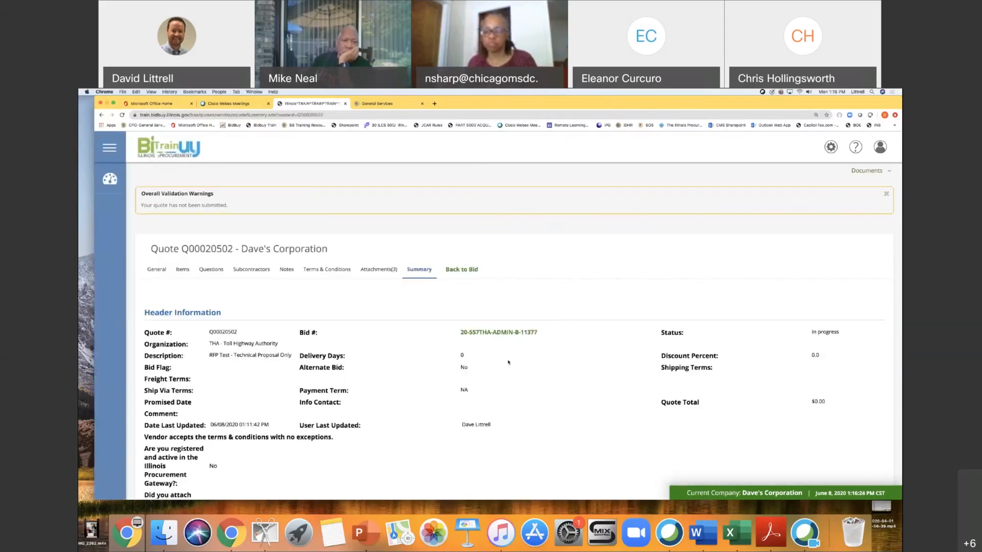
pyautogui.scroll(-1, 509, 362)
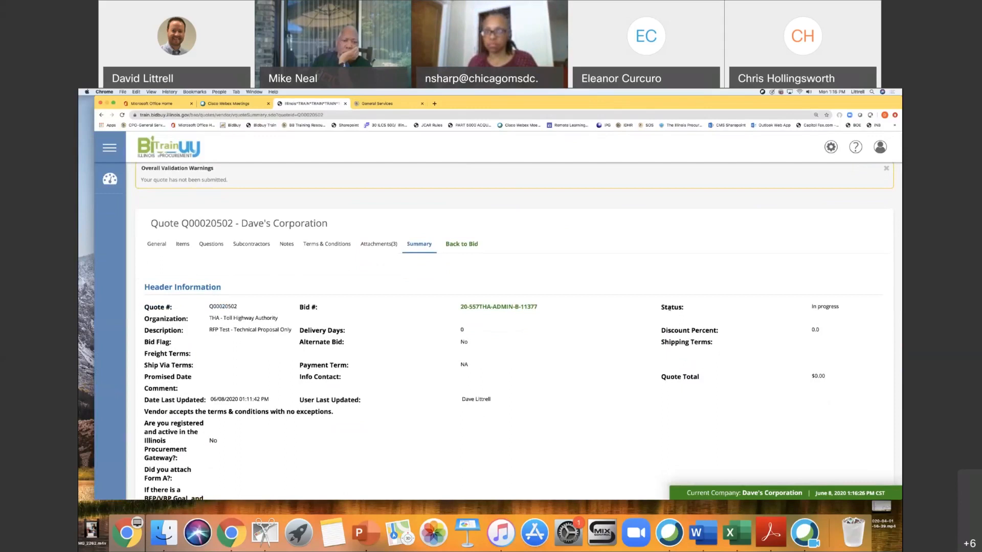
pyautogui.moveTo(661, 307); pyautogui.dragTo(834, 307)
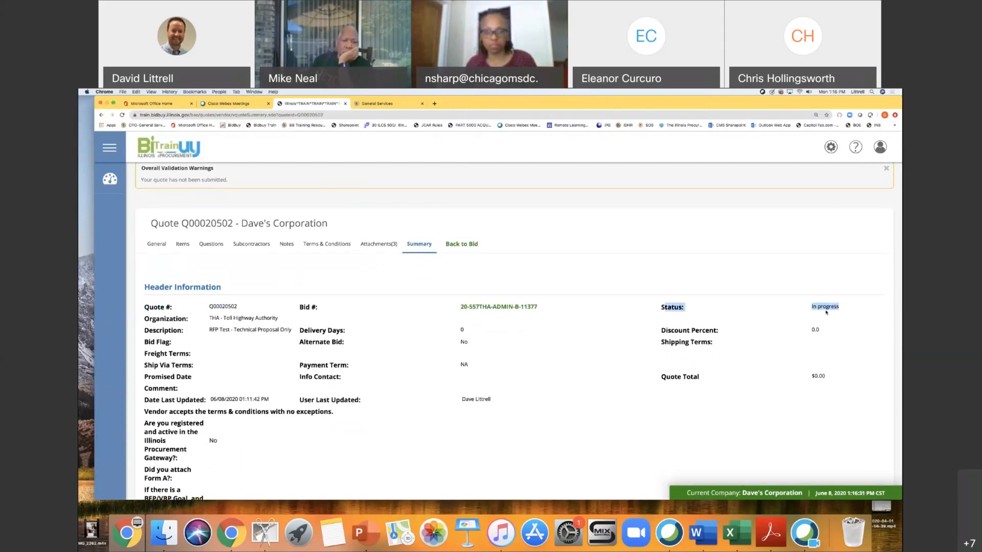
pyautogui.click(581, 369)
pyautogui.scroll(-4, 579, 373)
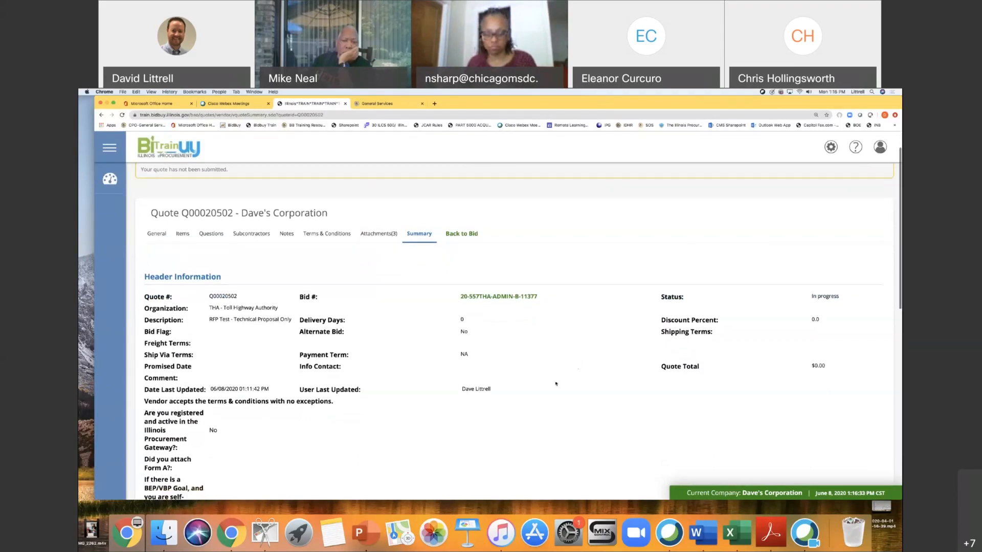
pyautogui.scroll(-5, 556, 383)
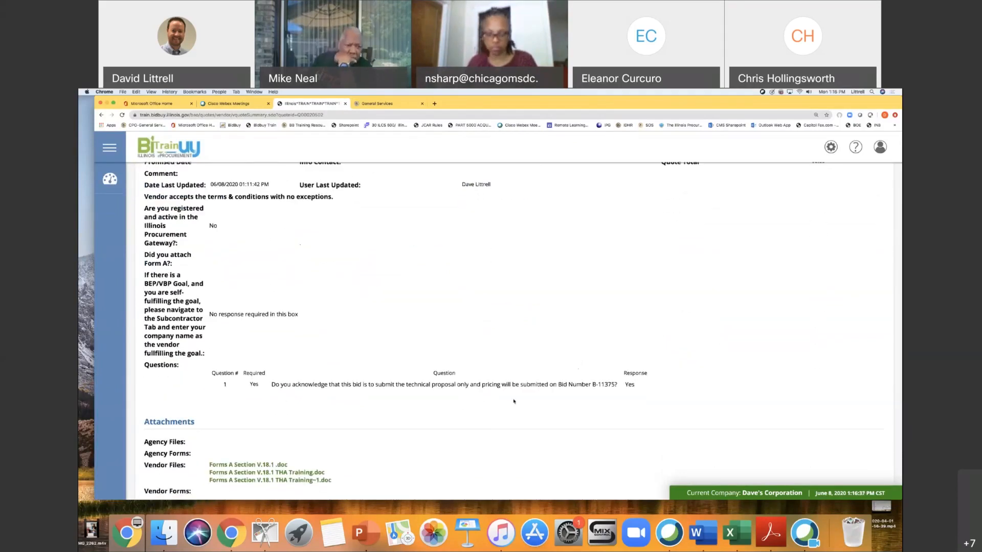
pyautogui.scroll(-1, 514, 402)
pyautogui.scroll(-3, 514, 401)
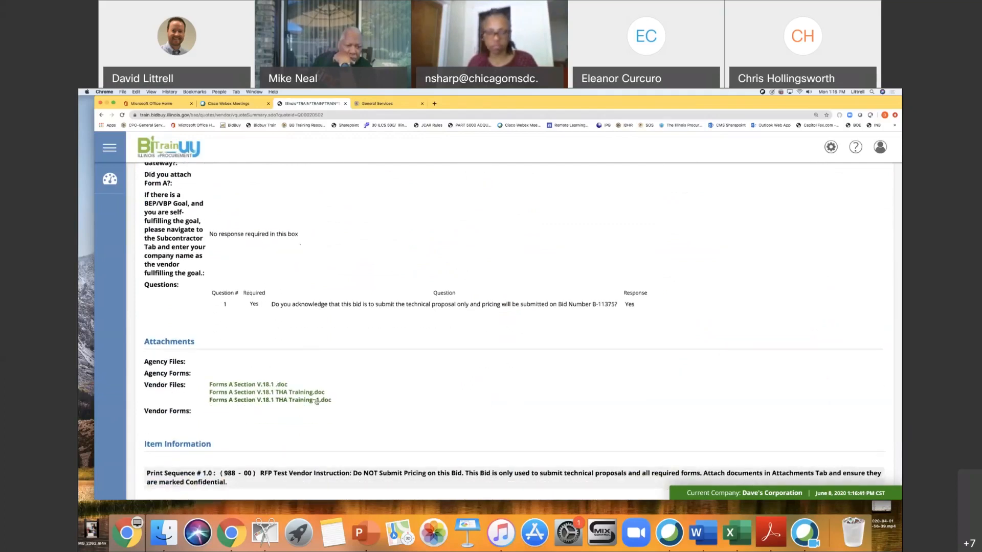
pyautogui.scroll(-1, 567, 381)
pyautogui.scroll(-6, 564, 376)
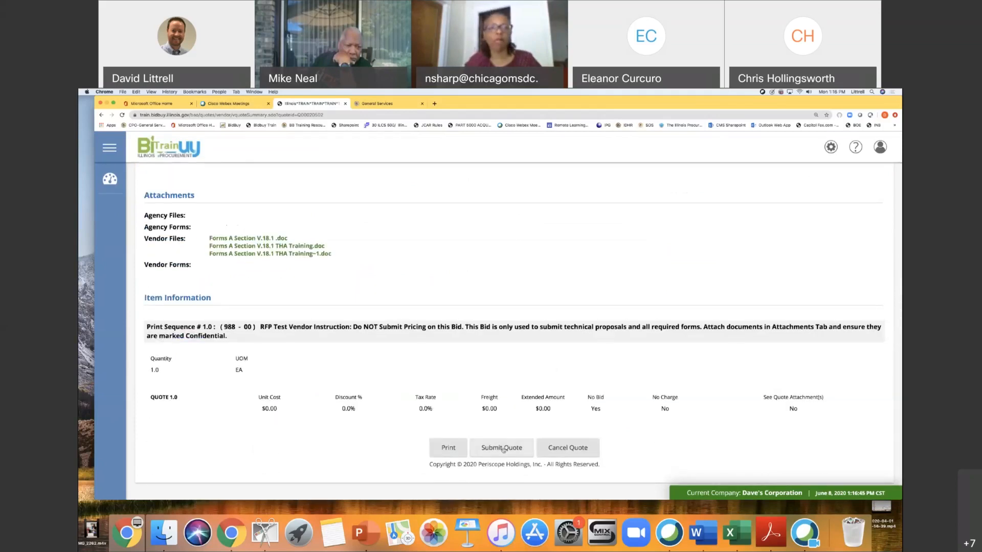
# Step: Submit the quote, confirm the submission, and check its status in the header information
pyautogui.click(503, 450)
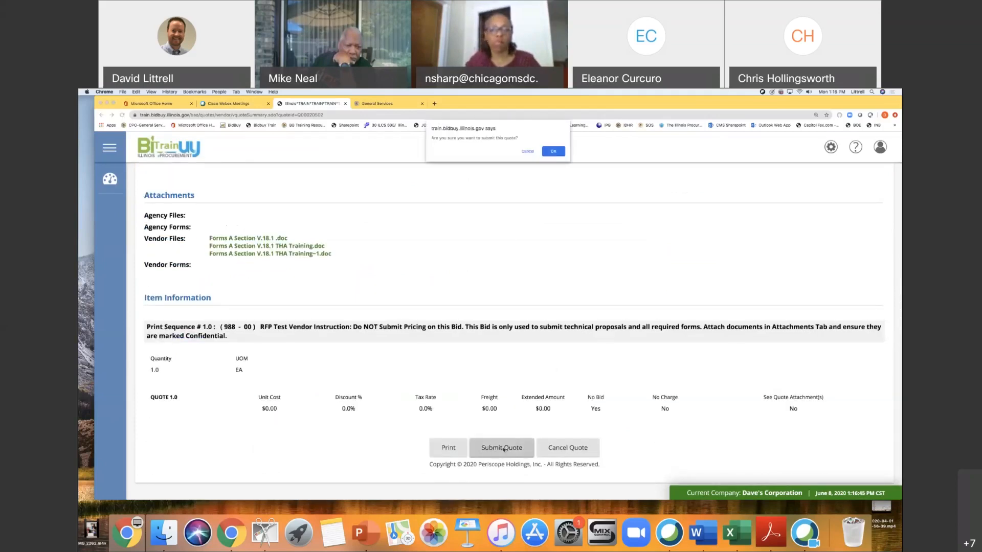
pyautogui.click(558, 125)
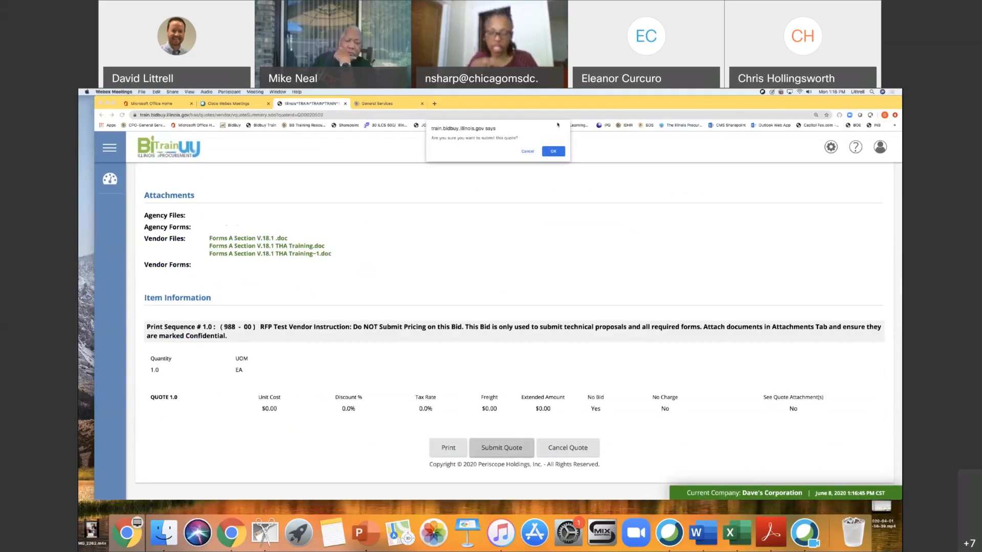
pyautogui.click(553, 152)
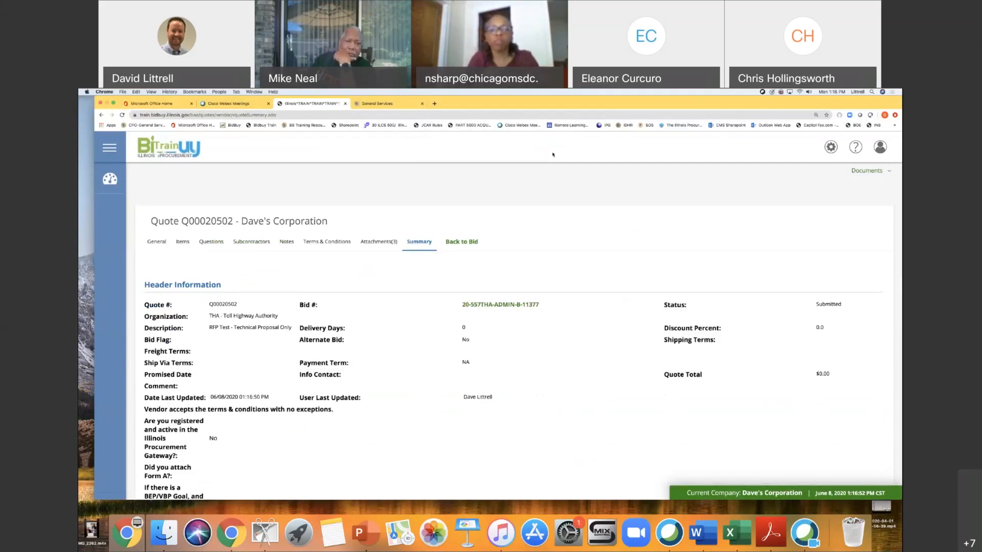
pyautogui.moveTo(814, 308); pyautogui.dragTo(841, 305)
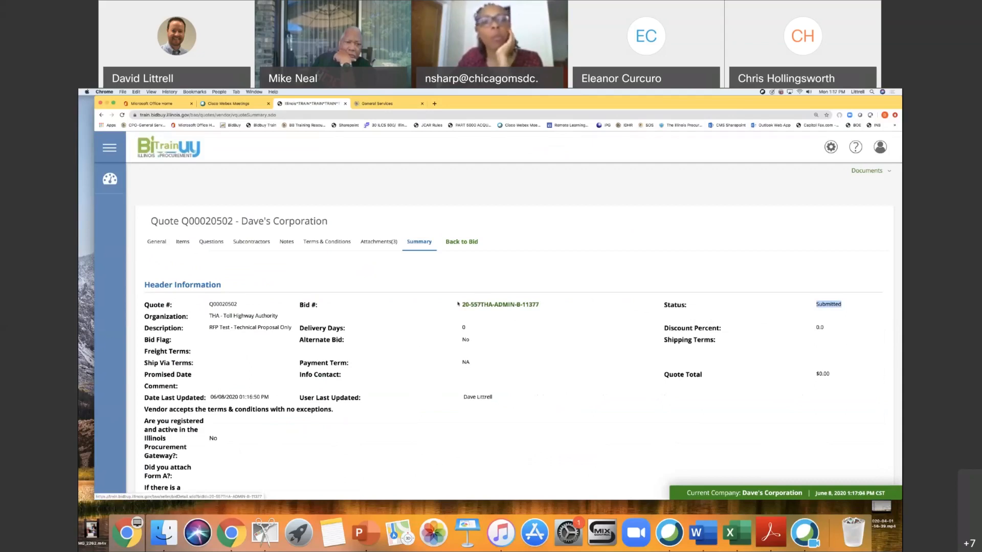
# Step: Look through the full list of submitted quotes from the home page, then exit the list
pyautogui.click(110, 180)
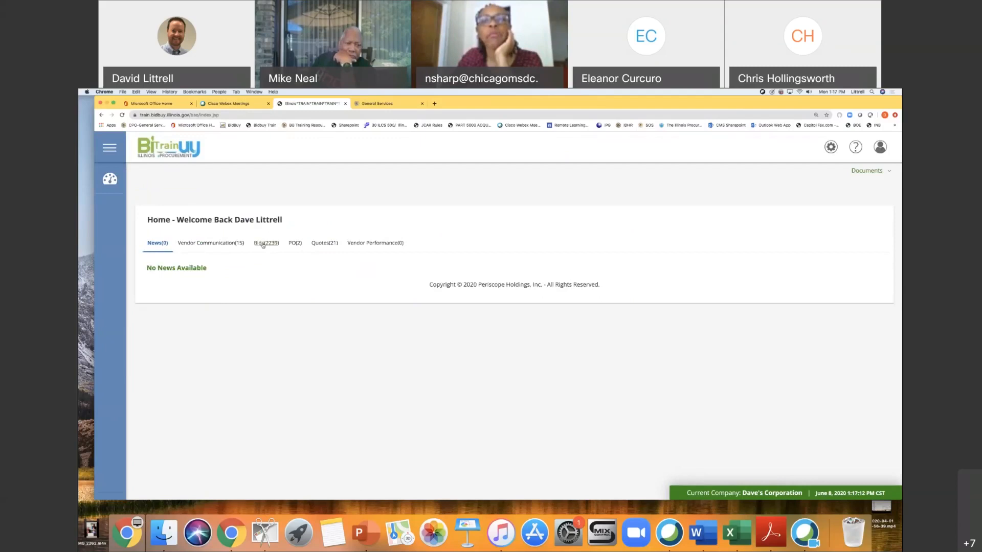
pyautogui.click(324, 244)
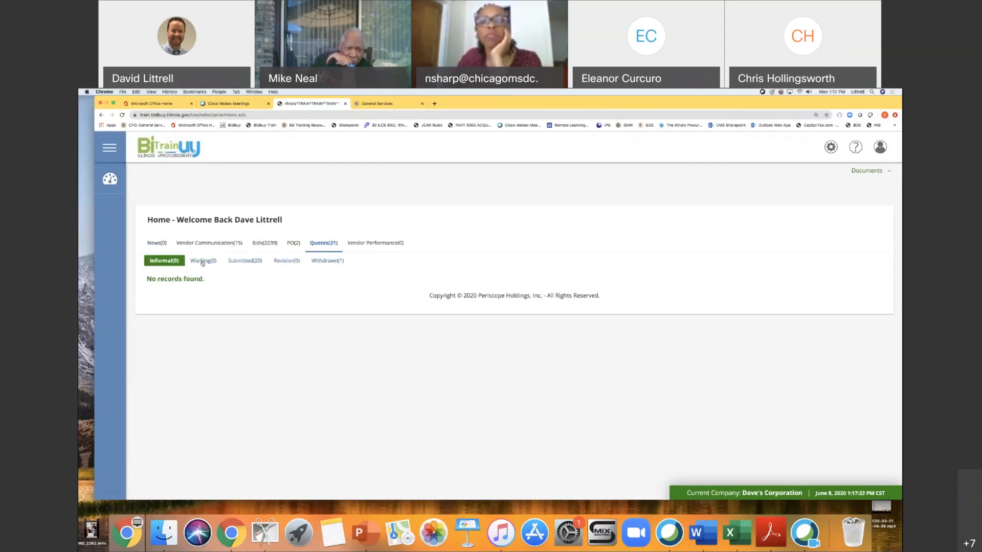
pyautogui.click(241, 262)
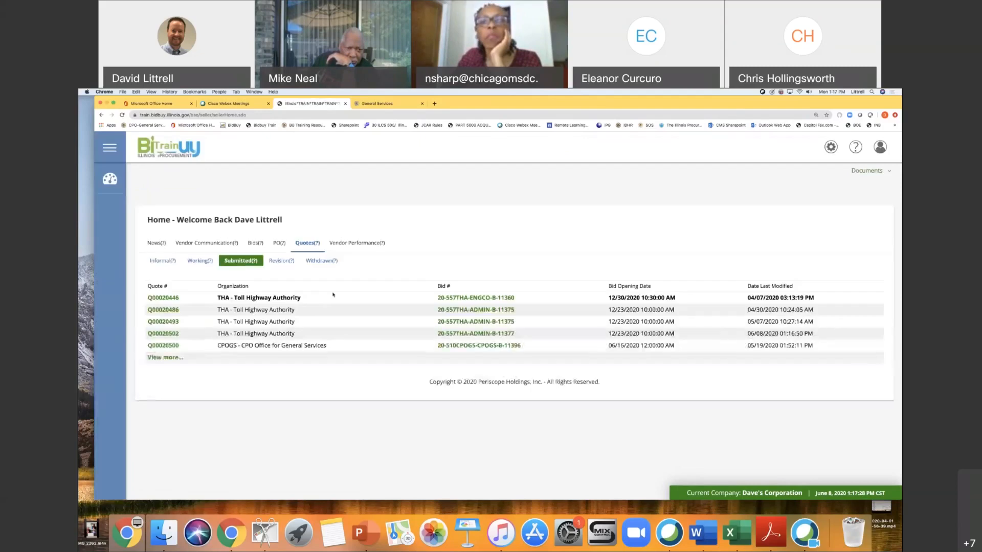
pyautogui.click(163, 359)
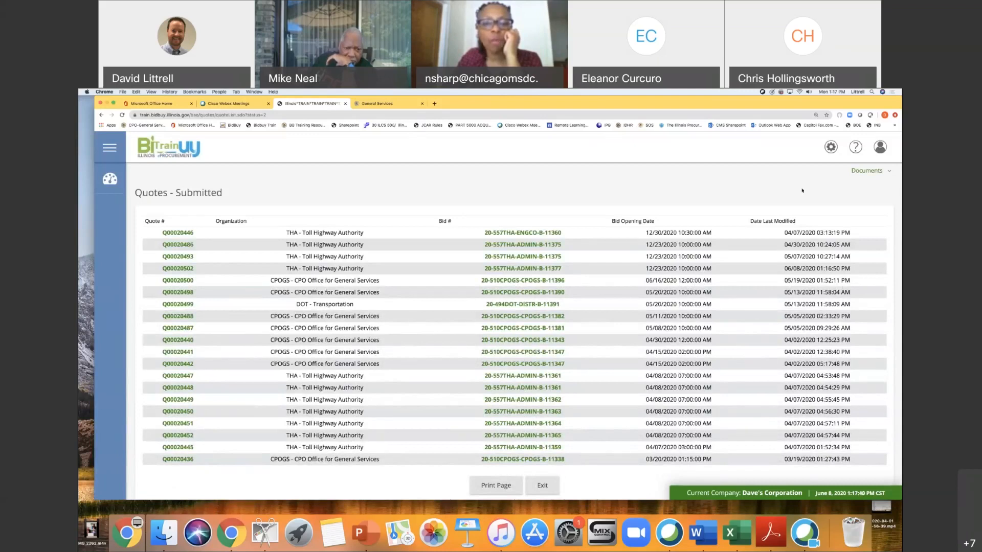
pyautogui.scroll(-2, 688, 280)
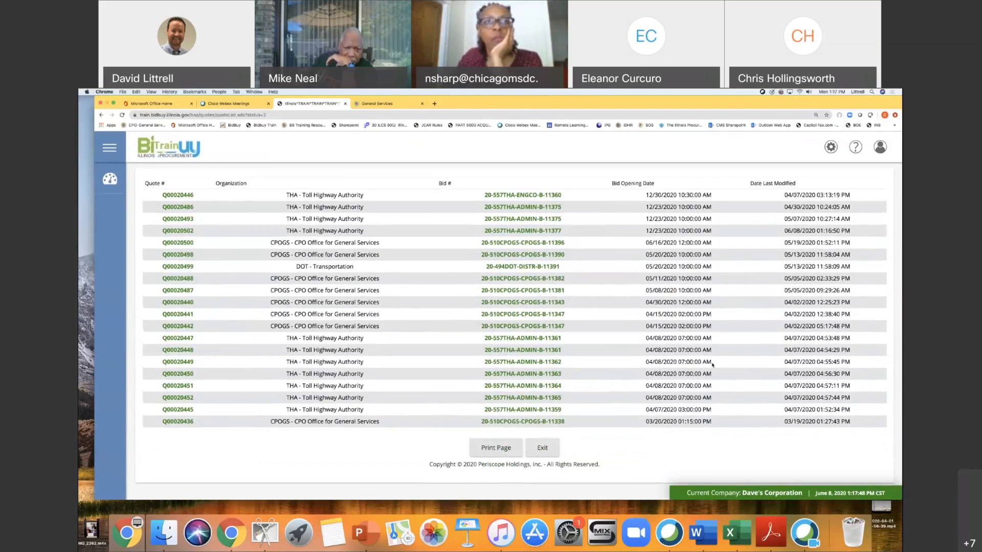
pyautogui.click(546, 455)
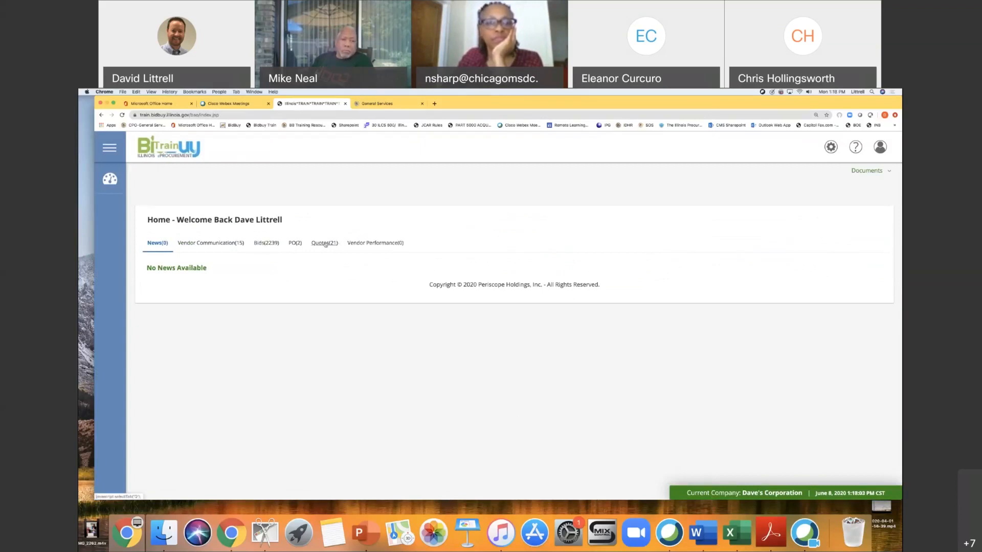
# Step: Open the second quote listed for Toll Highway Authority bid B-11377 among the open bids
pyautogui.click(271, 243)
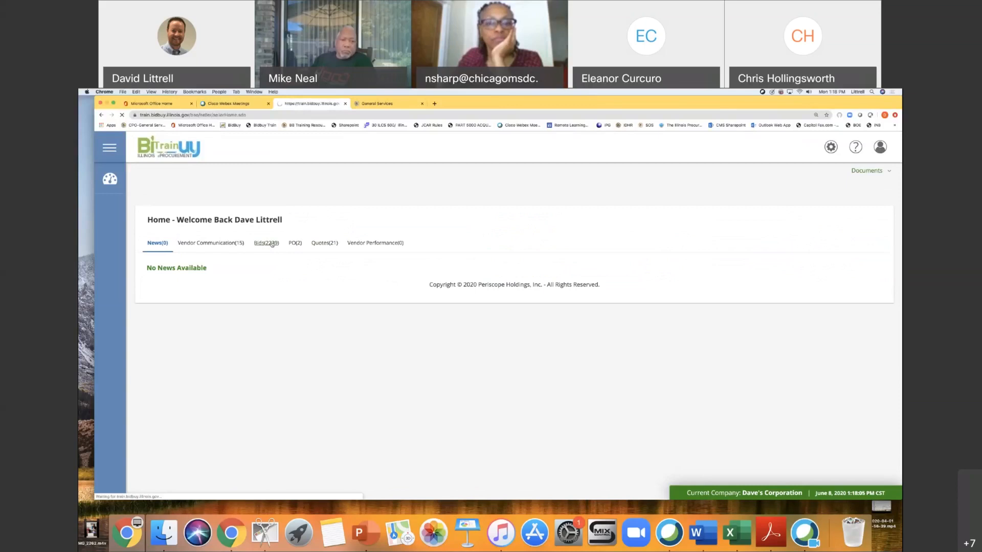
pyautogui.scroll(-1, 463, 347)
pyautogui.scroll(-5, 464, 347)
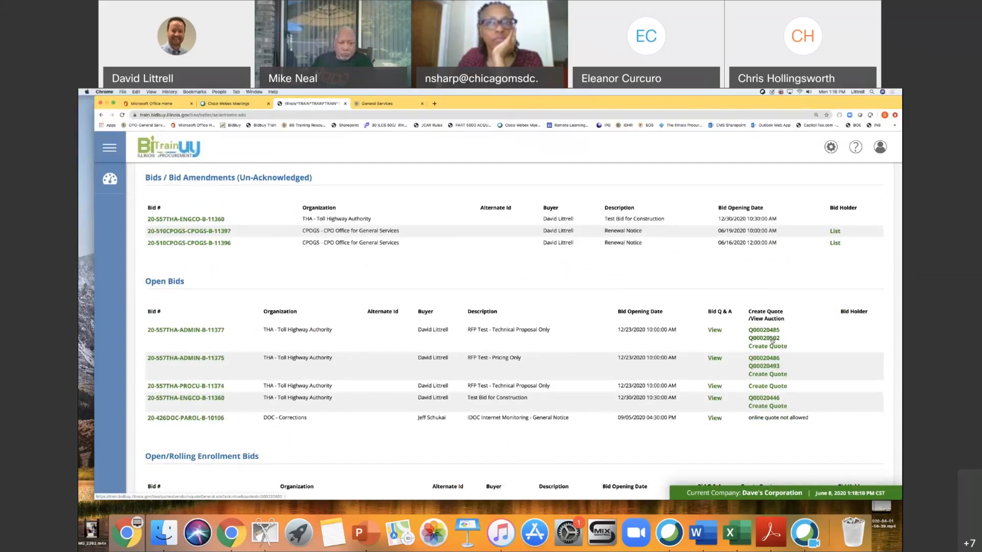
pyautogui.click(768, 338)
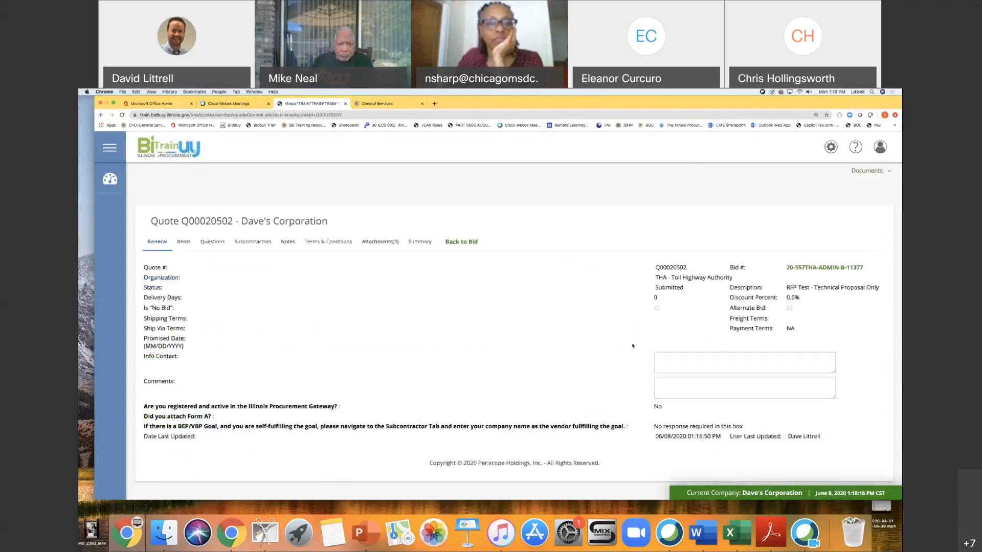
# Step: Withdraw the submitted quote from its summary and confirm the withdrawal
pyautogui.click(420, 242)
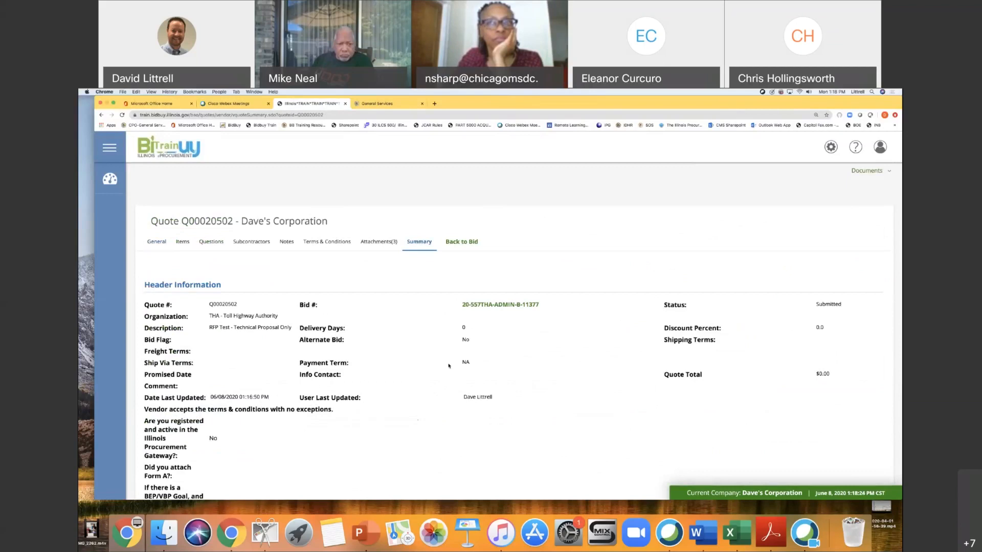
pyautogui.scroll(-10, 452, 380)
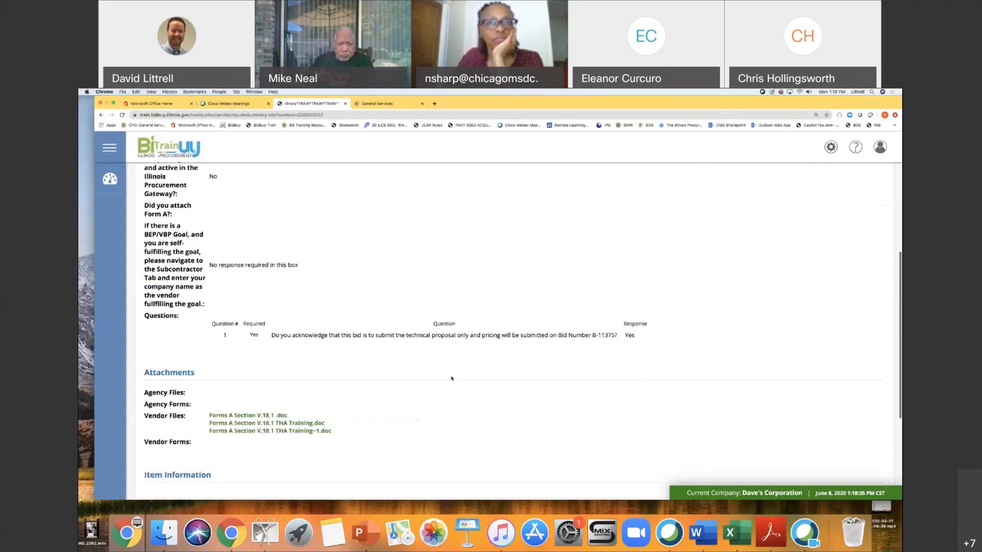
pyautogui.scroll(-3, 452, 377)
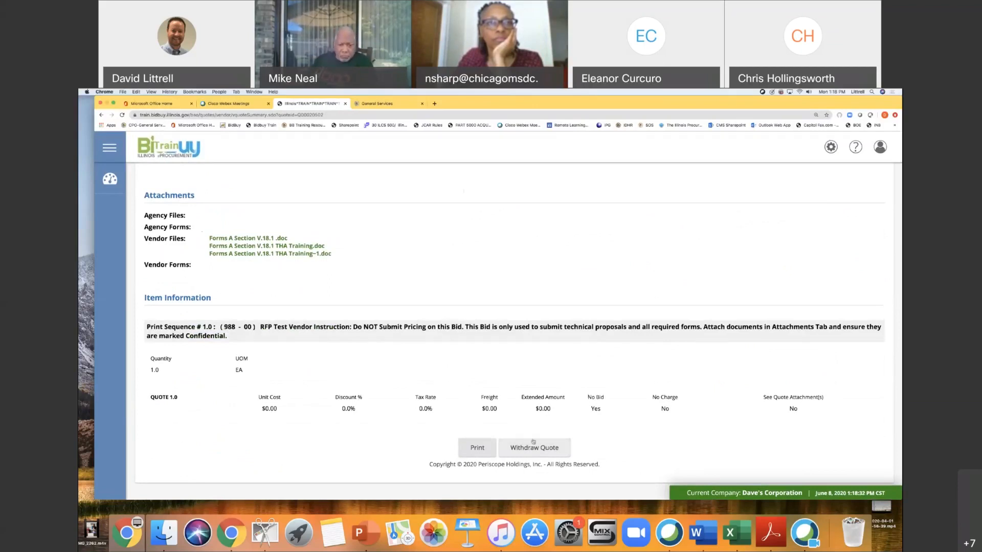
pyautogui.click(527, 449)
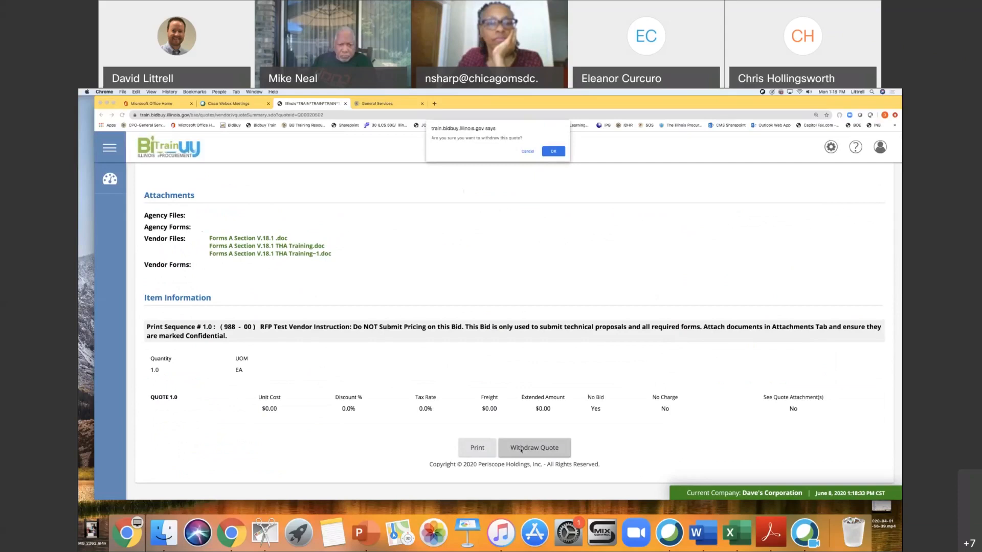
pyautogui.click(554, 151)
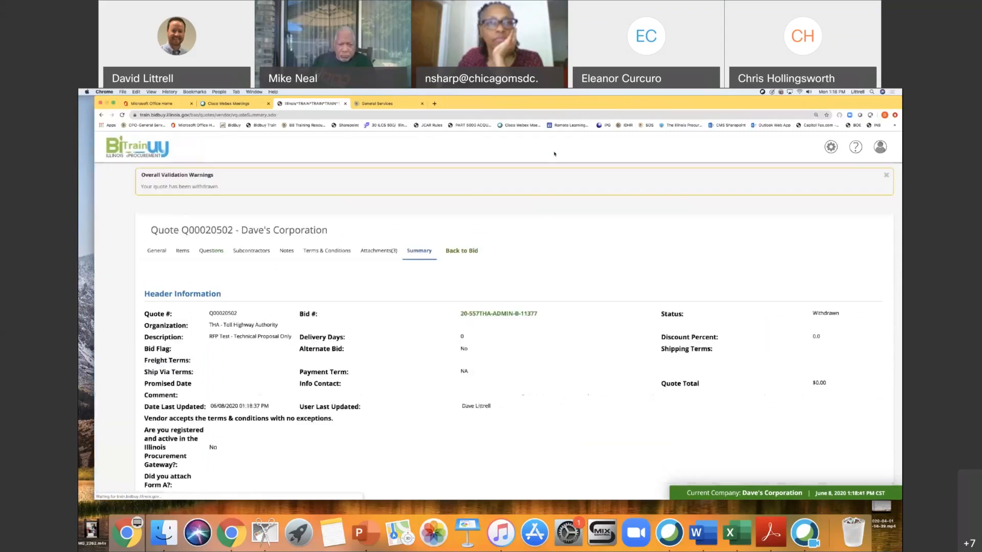
# Step: Check the quote's status after the withdrawal and reopen the quote
pyautogui.moveTo(661, 334); pyautogui.dragTo(844, 334)
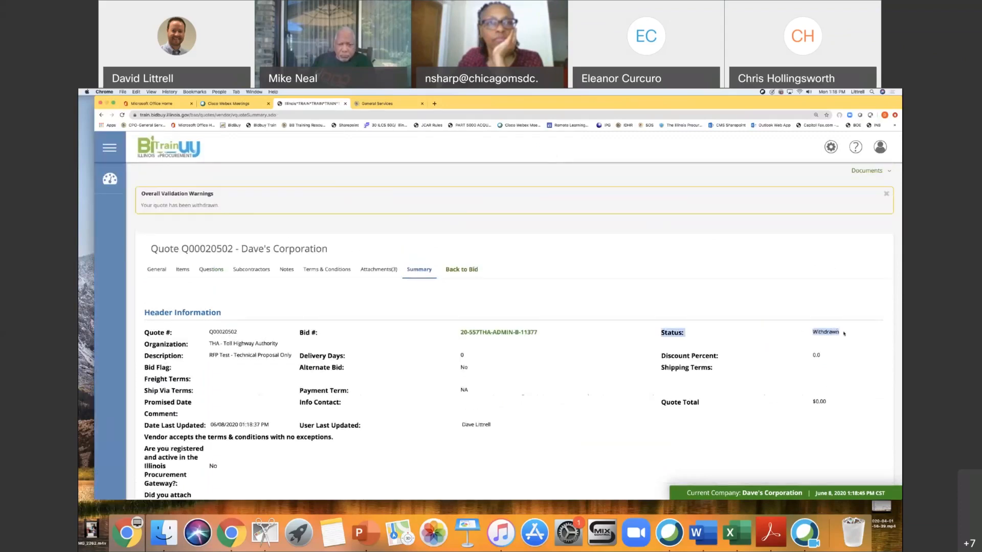
pyautogui.scroll(-12, 496, 379)
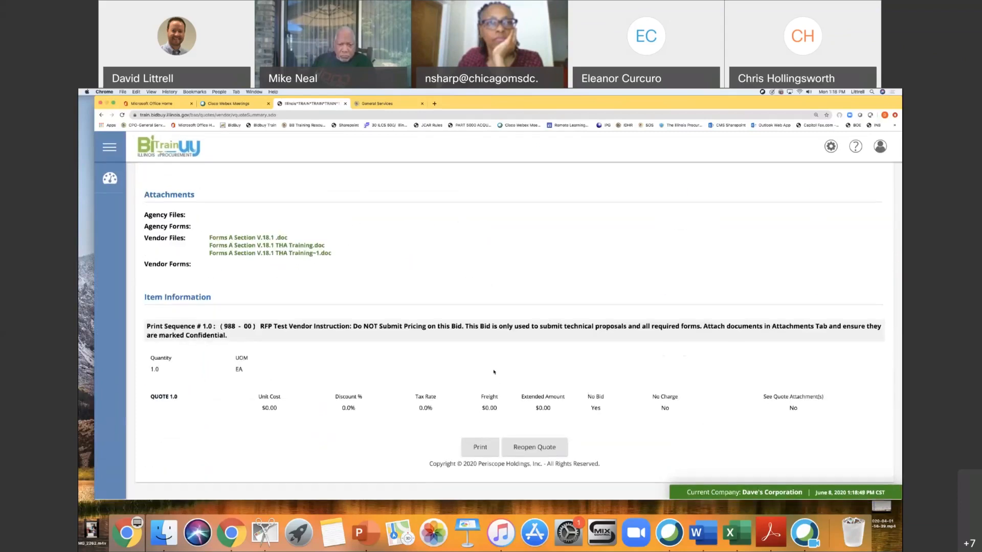
pyautogui.click(534, 448)
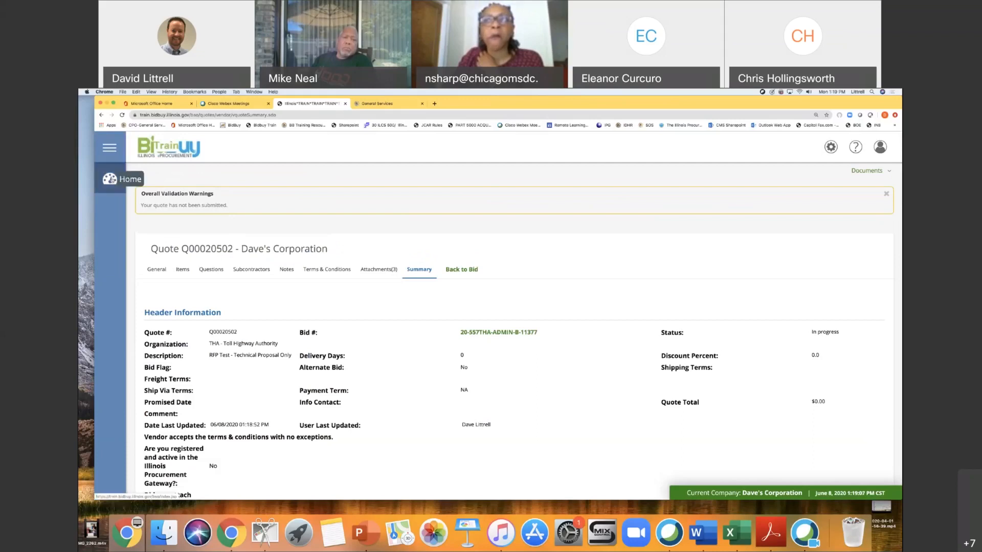
# Step: Open the bid B-11377 quote from the working quotes and acknowledge with Yes that it has not been submitted
pyautogui.click(110, 180)
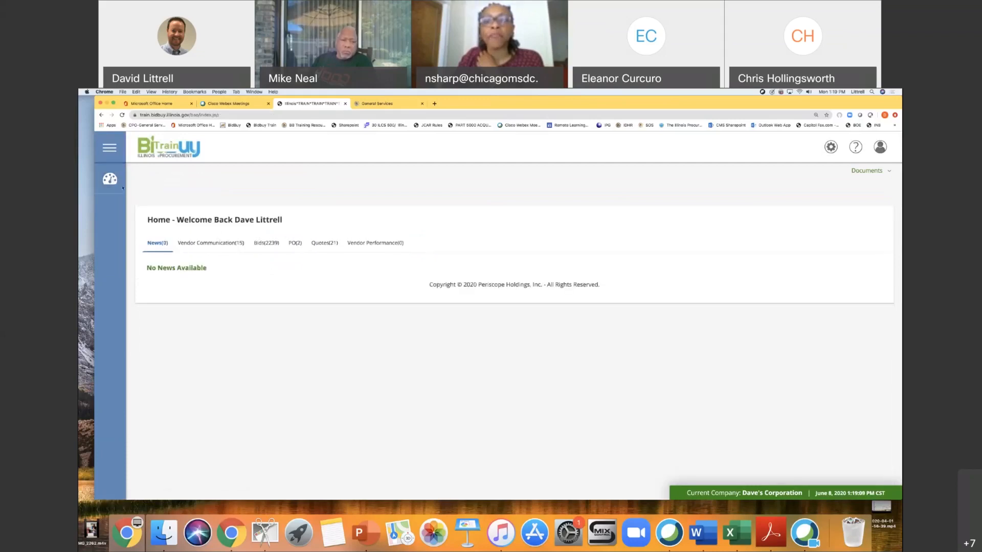
pyautogui.click(323, 244)
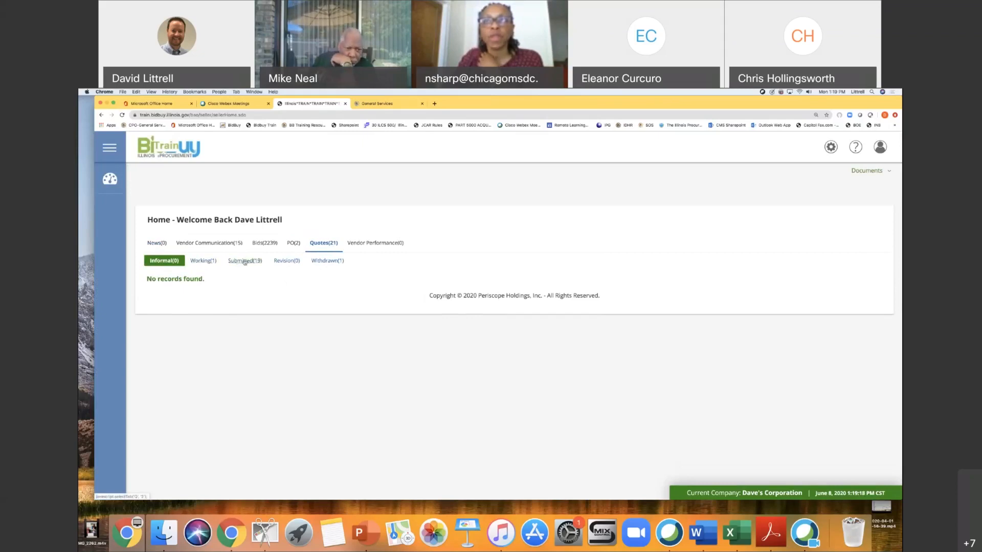
pyautogui.click(201, 261)
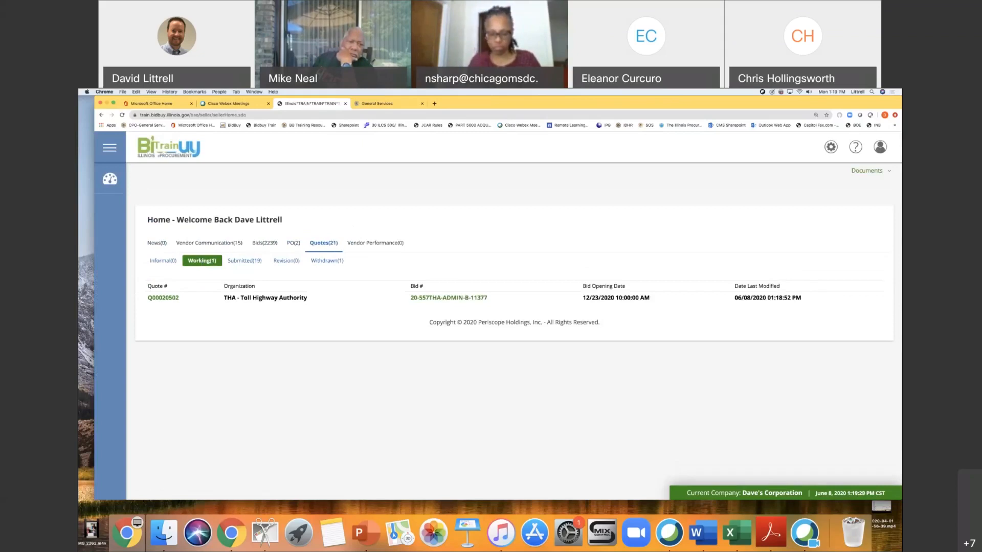
pyautogui.click(161, 299)
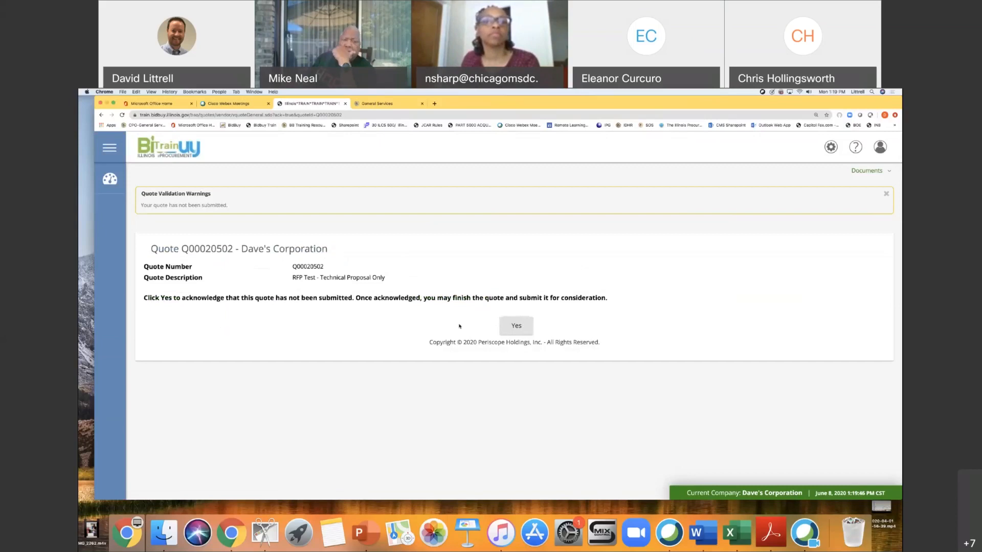
pyautogui.click(518, 327)
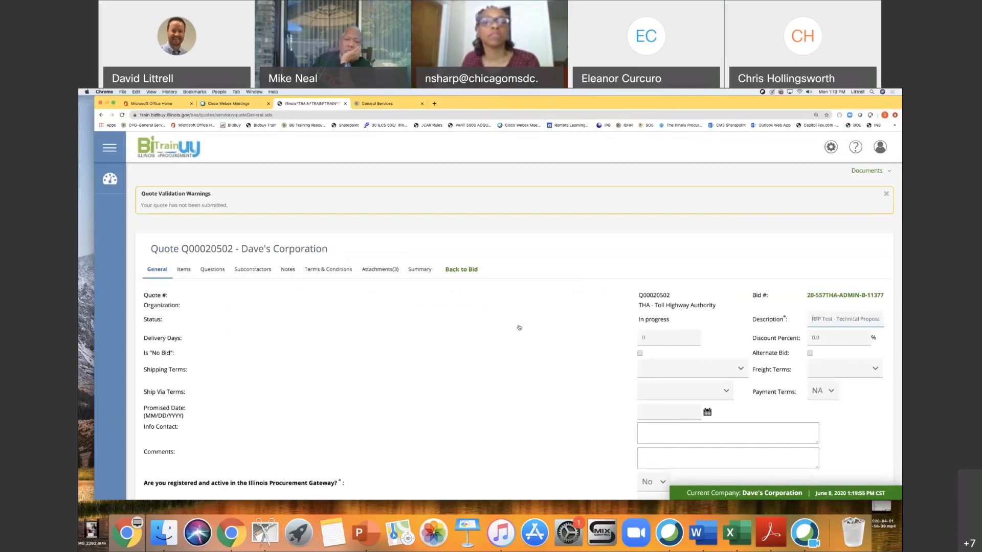
# Step: Check the reopened quote's attachments, resubmit the quote from its summary with confirmation, and check its status
pyautogui.click(378, 270)
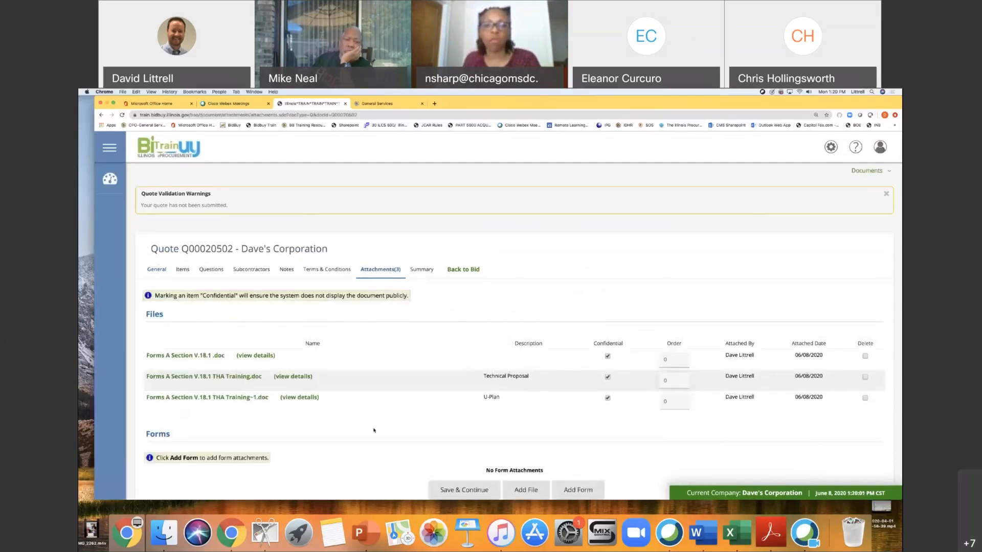
pyautogui.scroll(-1, 460, 444)
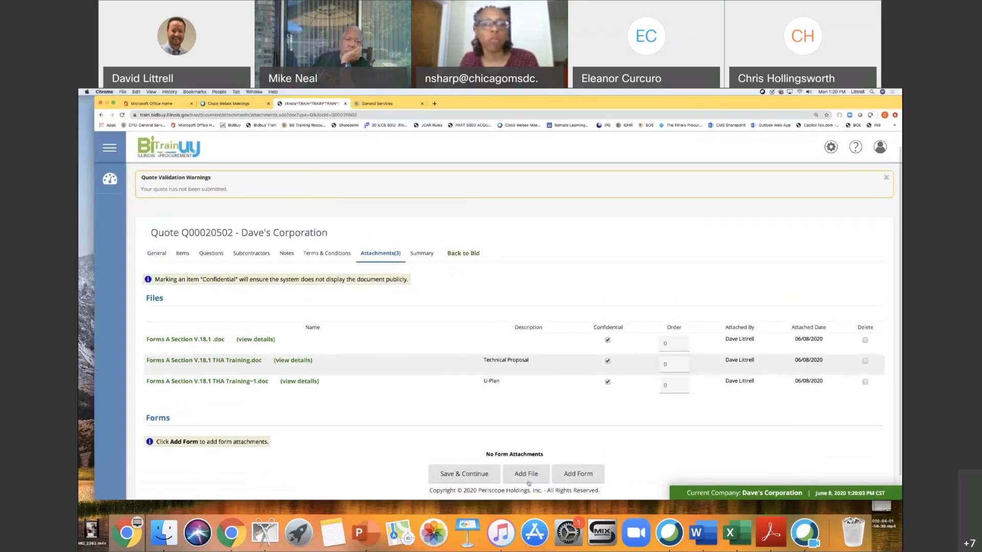
pyautogui.click(424, 256)
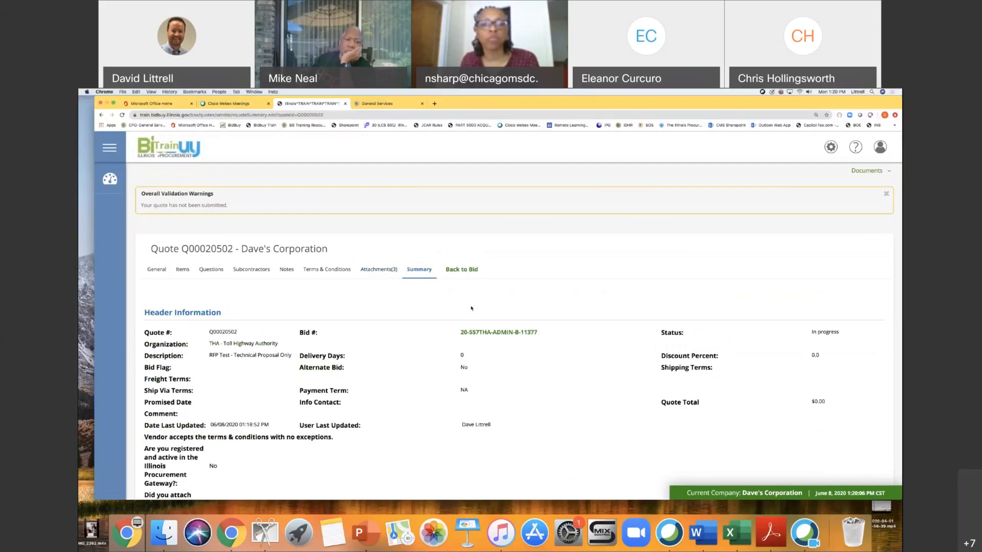
pyautogui.scroll(-10, 536, 384)
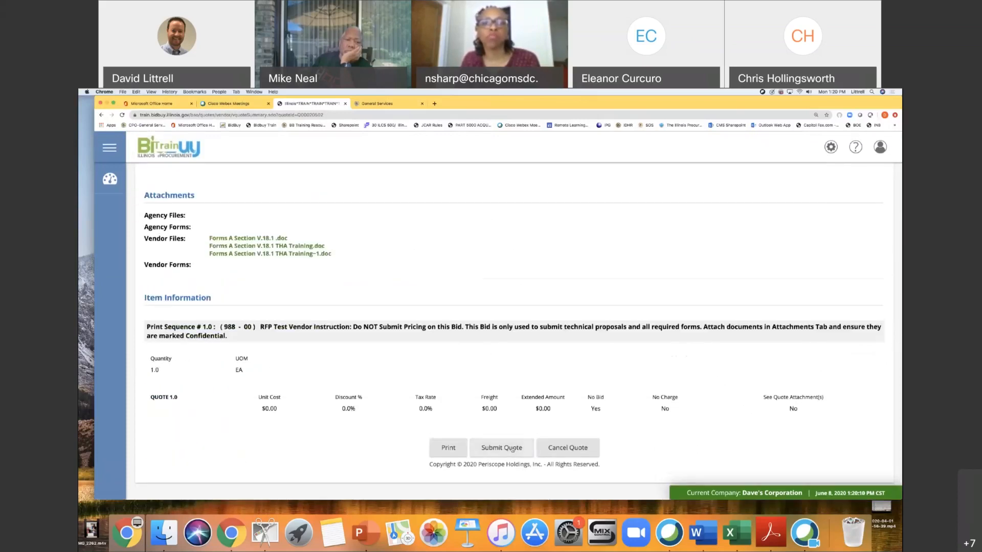
pyautogui.click(512, 449)
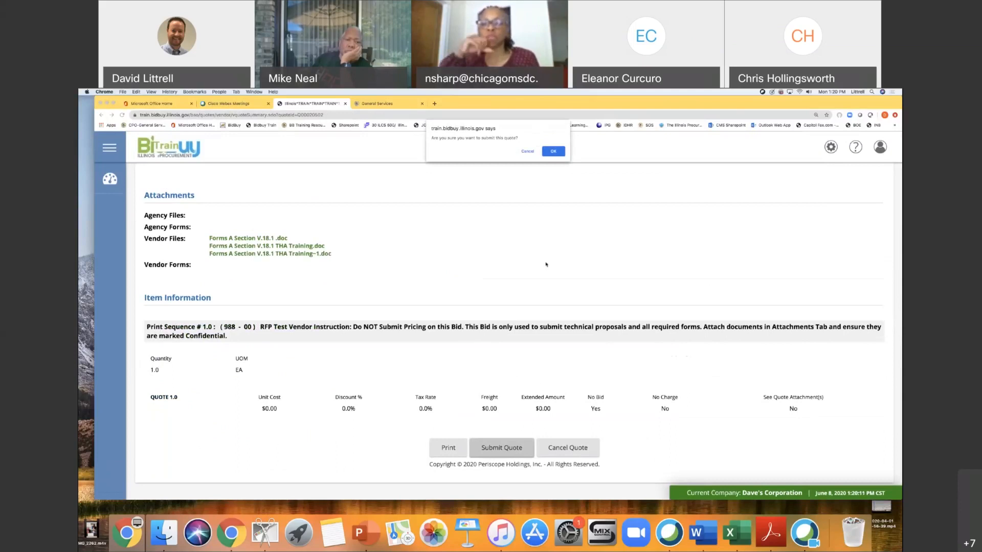
pyautogui.click(556, 153)
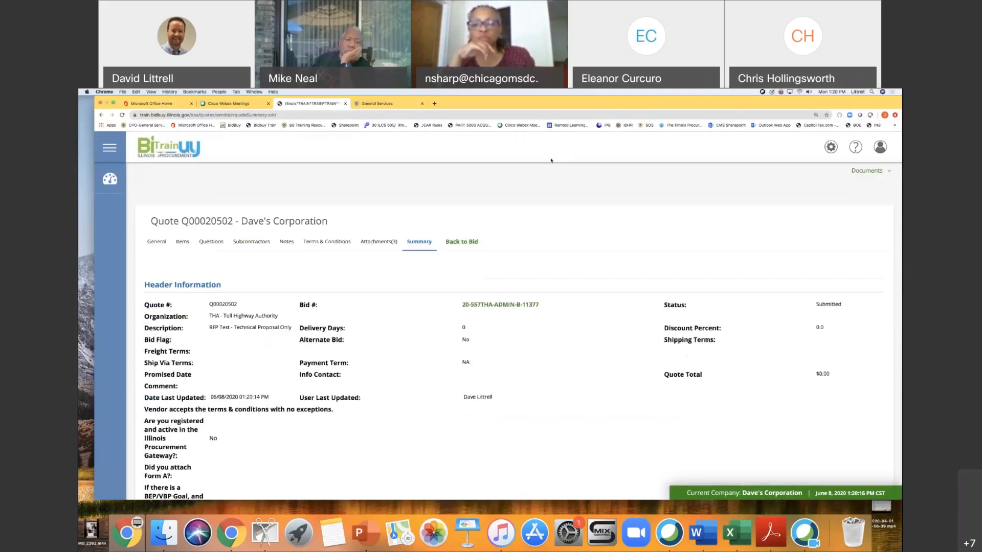
pyautogui.moveTo(668, 305); pyautogui.dragTo(864, 312)
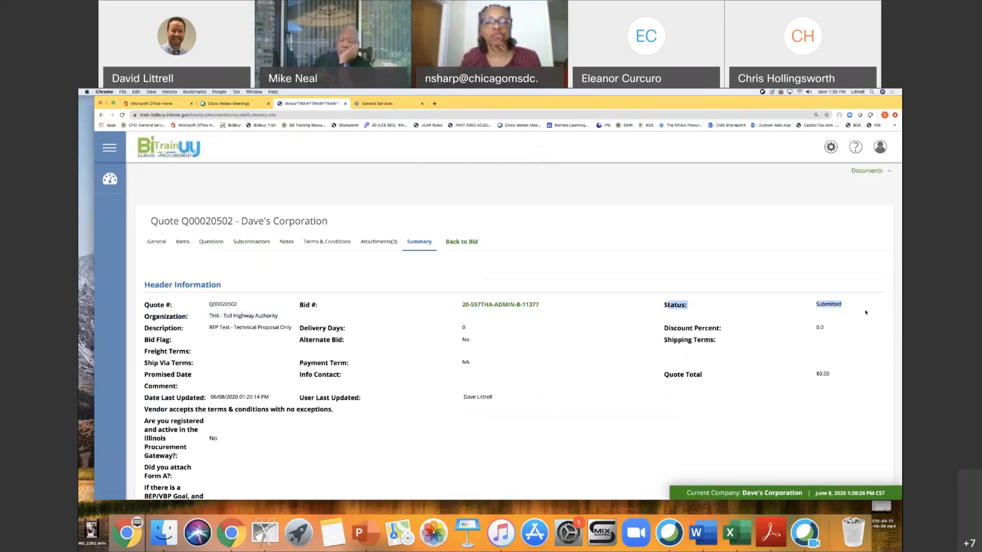
# Step: Return to the home dashboard's bids and open the Toll Highway Authority pricing-only bid B-11375 from the open bids
pyautogui.click(110, 180)
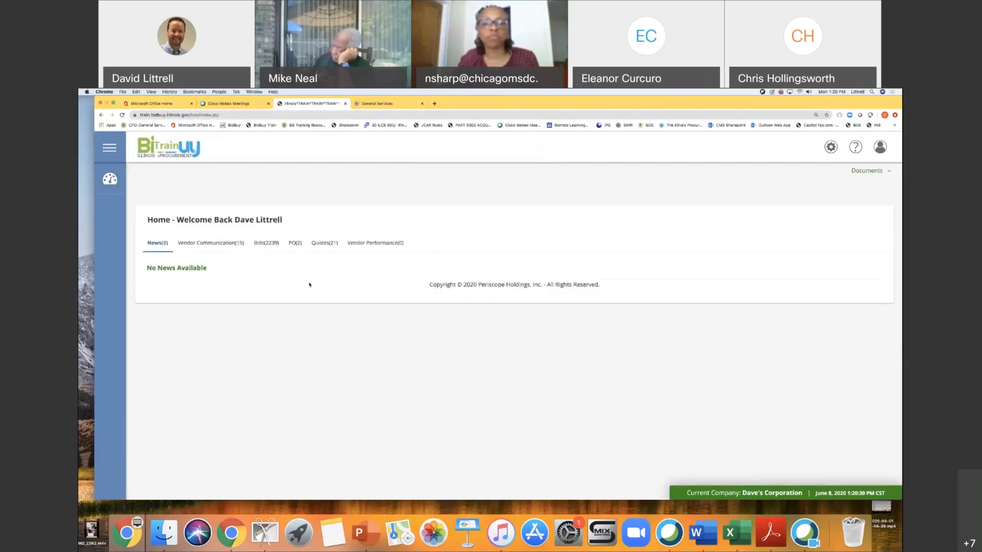
pyautogui.click(262, 245)
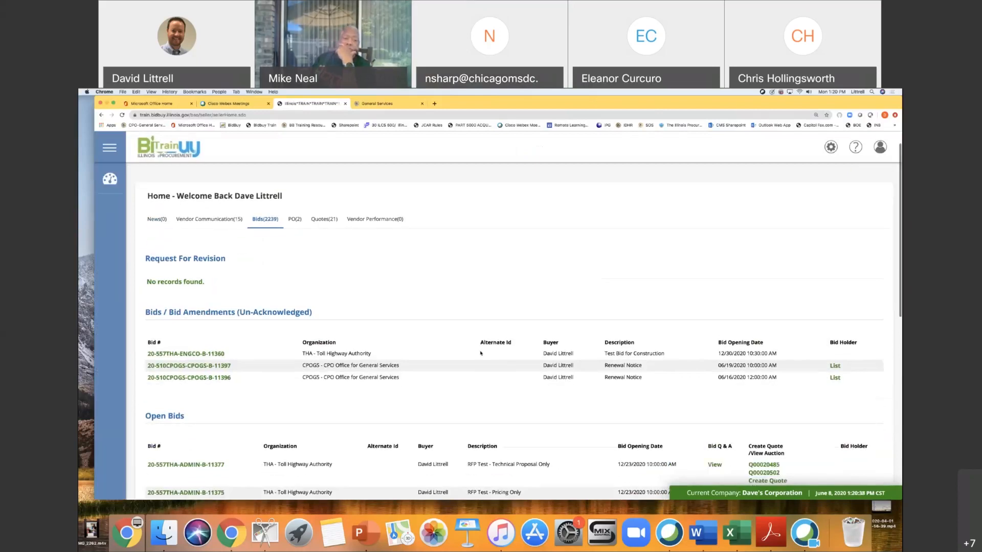
pyautogui.scroll(-4, 481, 353)
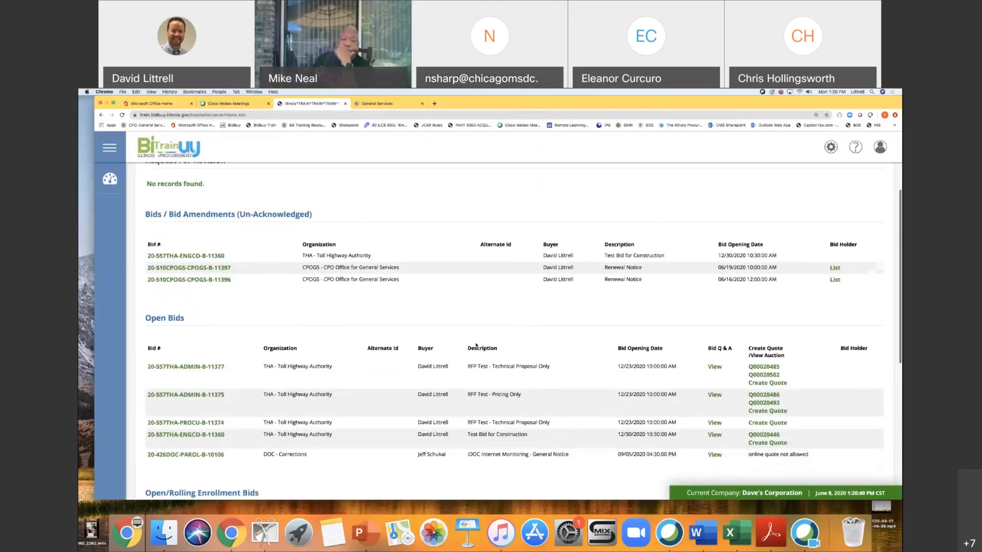
pyautogui.scroll(-2, 476, 346)
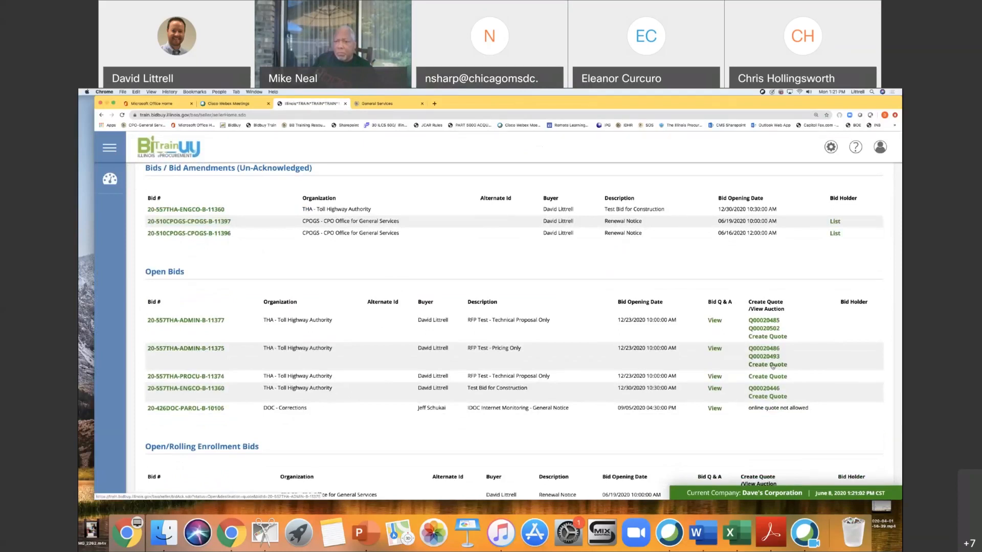
pyautogui.click(186, 349)
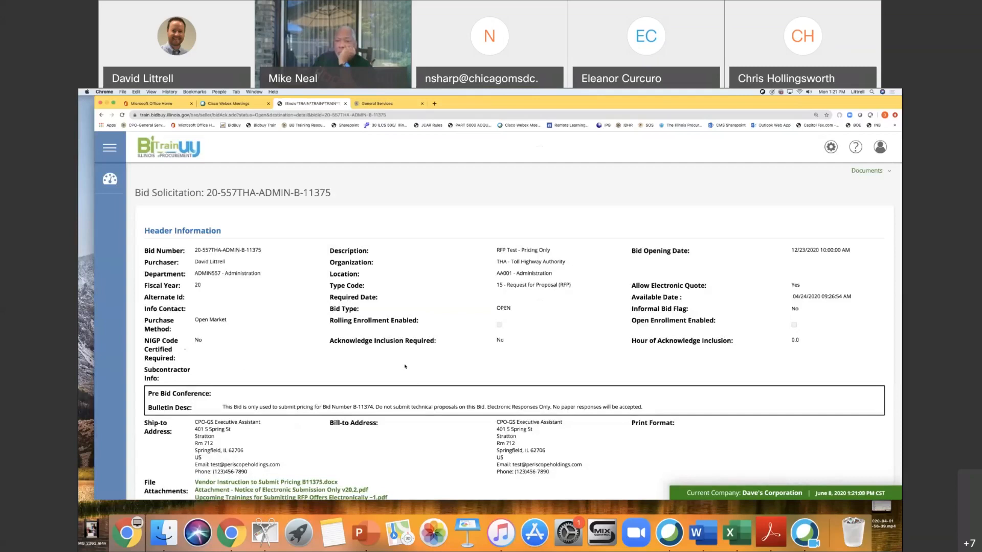
# Step: Download the bid's attachment "Vendor Instruction to Submit Pricing B11375.docx" and open it in Word
pyautogui.scroll(-3, 405, 367)
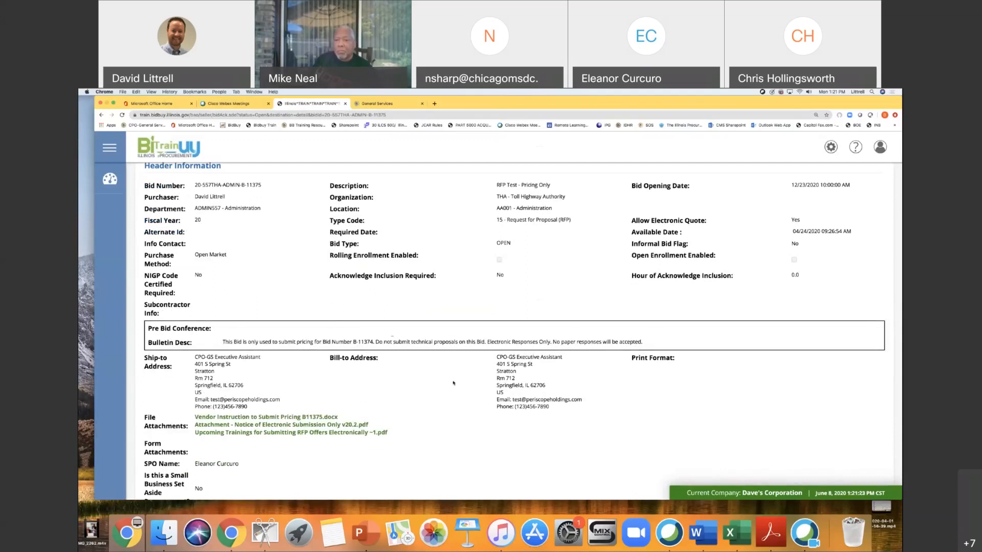
pyautogui.scroll(-3, 453, 383)
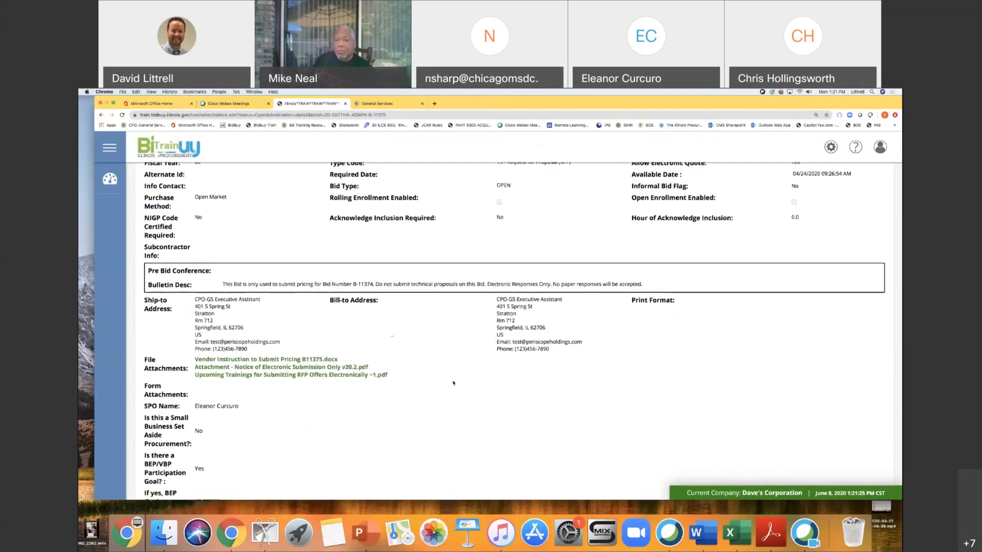
pyautogui.scroll(-1, 453, 383)
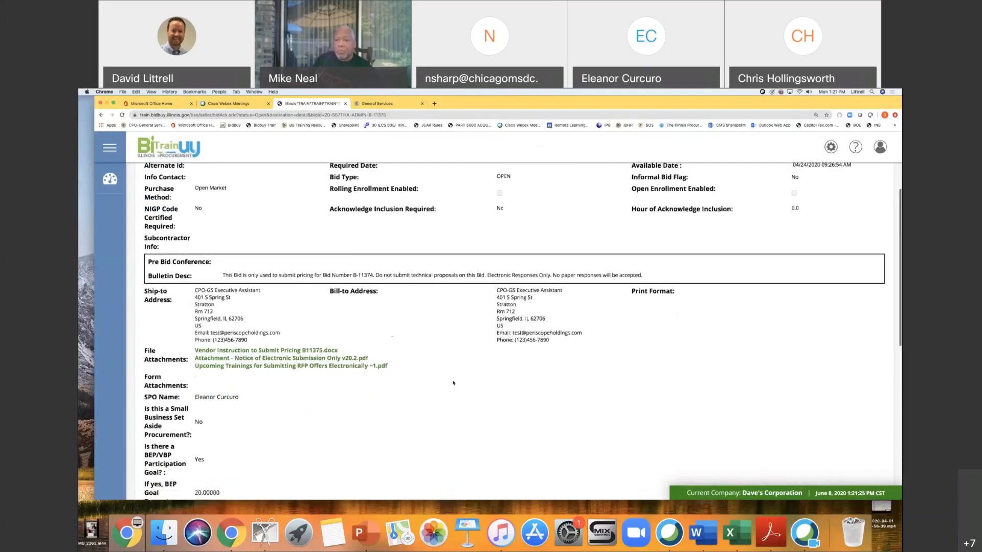
pyautogui.click(280, 351)
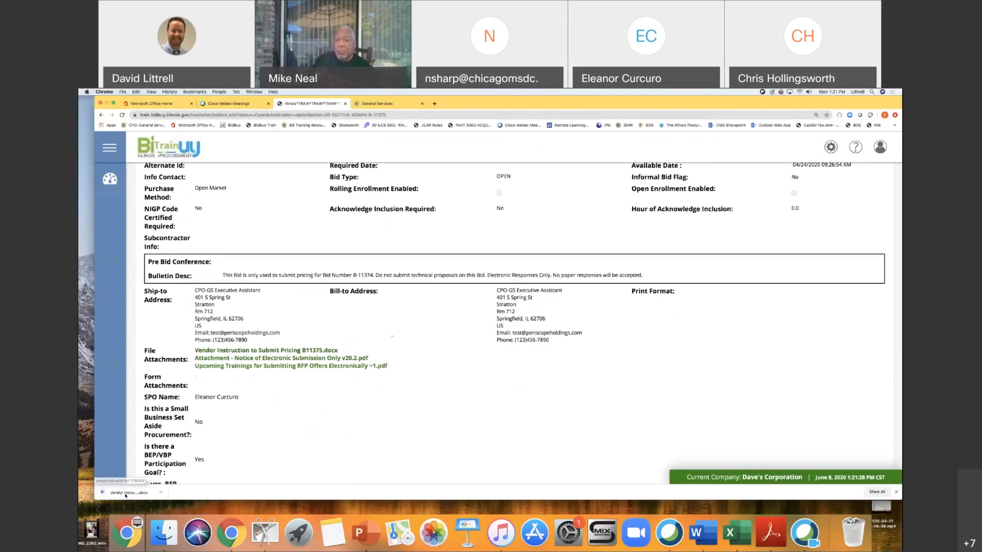
pyautogui.click(127, 493)
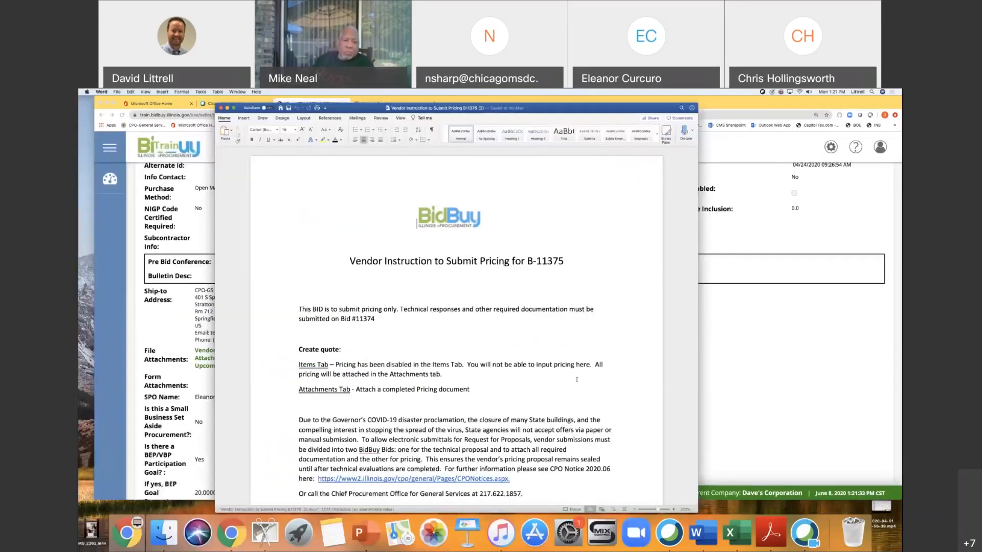
# Step: Read the pricing submission instructions, mark the opening paragraph about submitting pricing only, and close the document
pyautogui.scroll(-2, 613, 352)
pyautogui.scroll(-3, 625, 343)
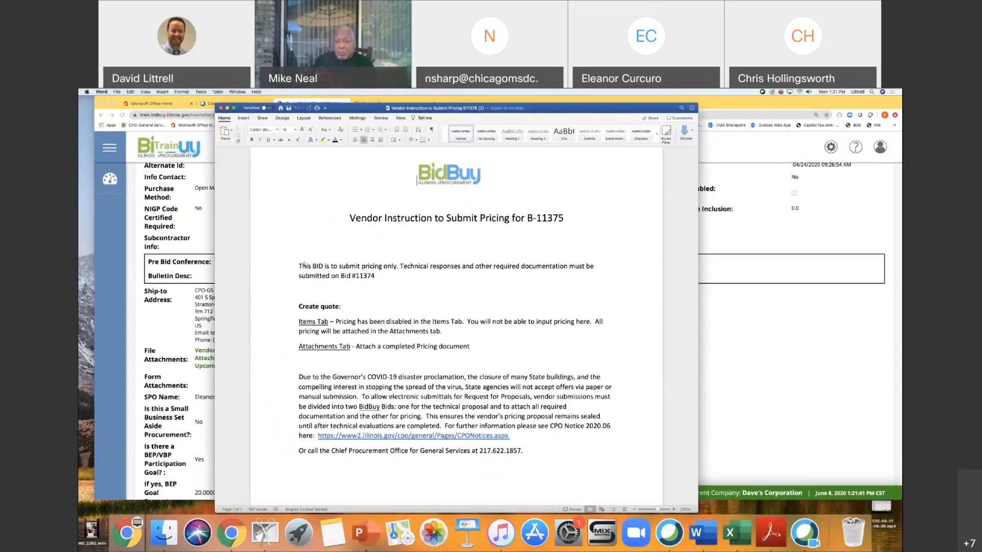
pyautogui.moveTo(303, 266); pyautogui.dragTo(431, 275)
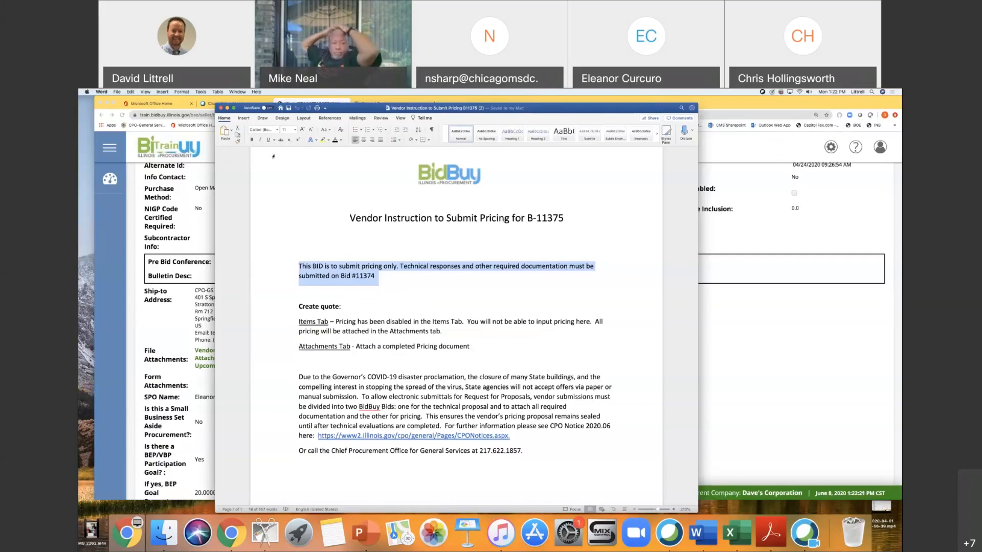
pyautogui.click(220, 109)
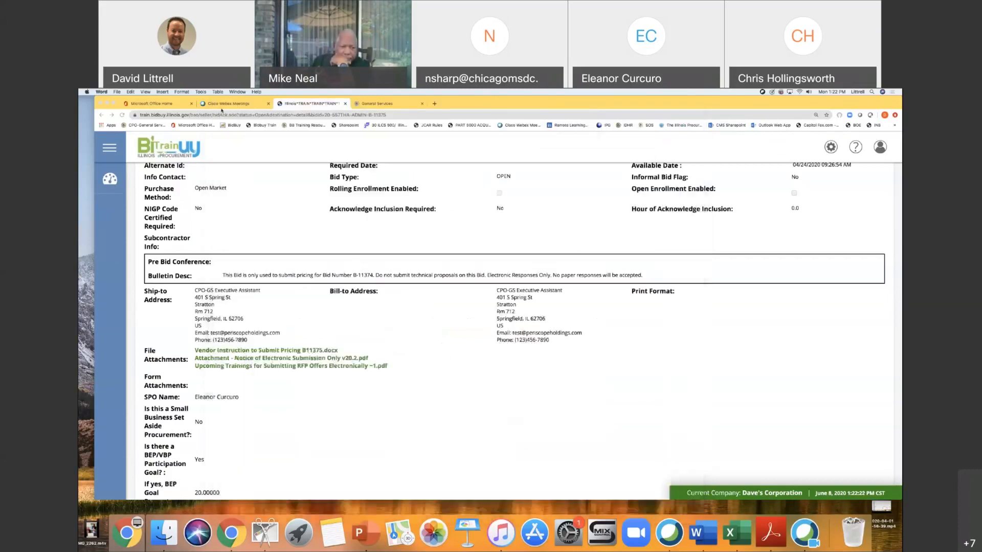
# Step: Review bid B-11375's linked original contract, question and item information, and create a quote for the bid
pyautogui.scroll(-1, 445, 367)
pyautogui.scroll(-6, 445, 366)
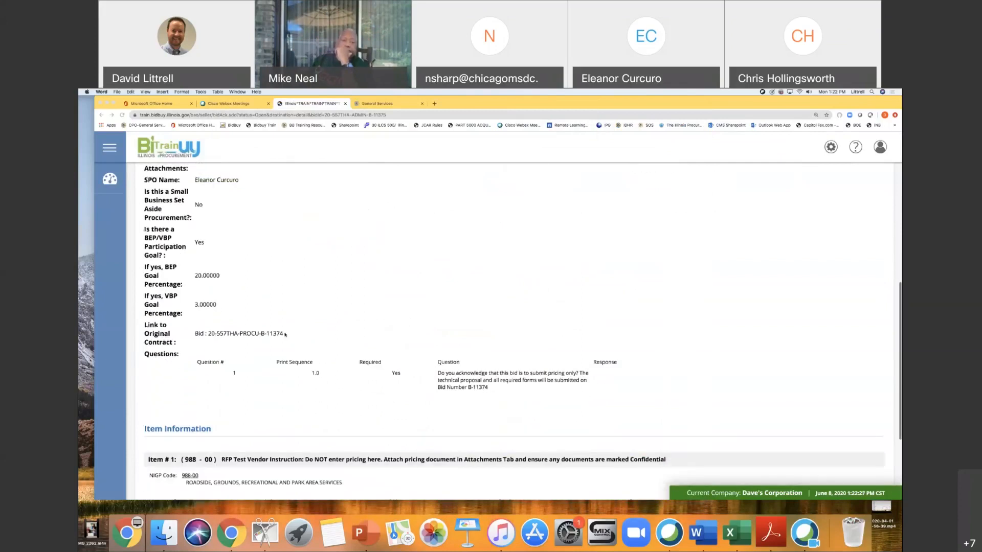
pyautogui.scroll(-2, 411, 300)
pyautogui.scroll(-1, 411, 300)
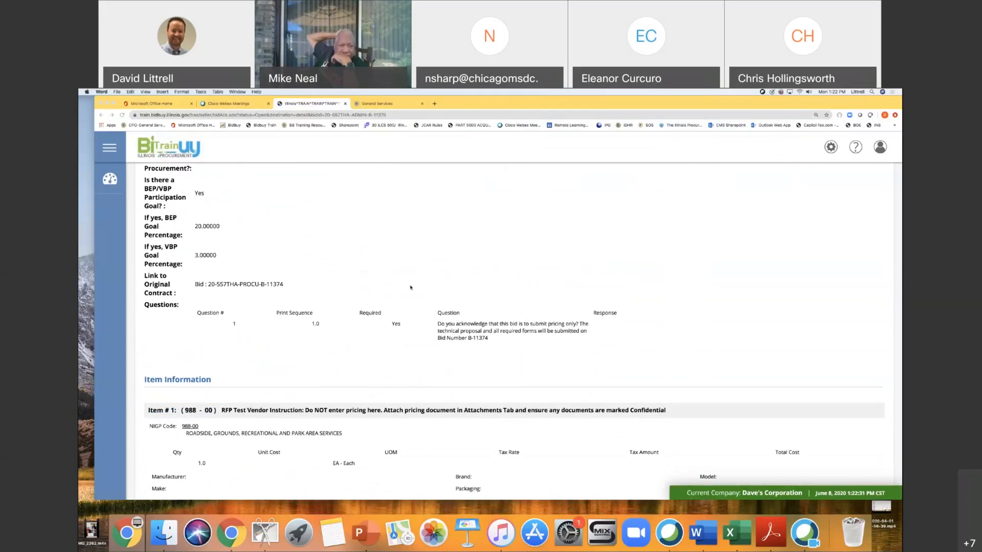
pyautogui.scroll(-3, 412, 288)
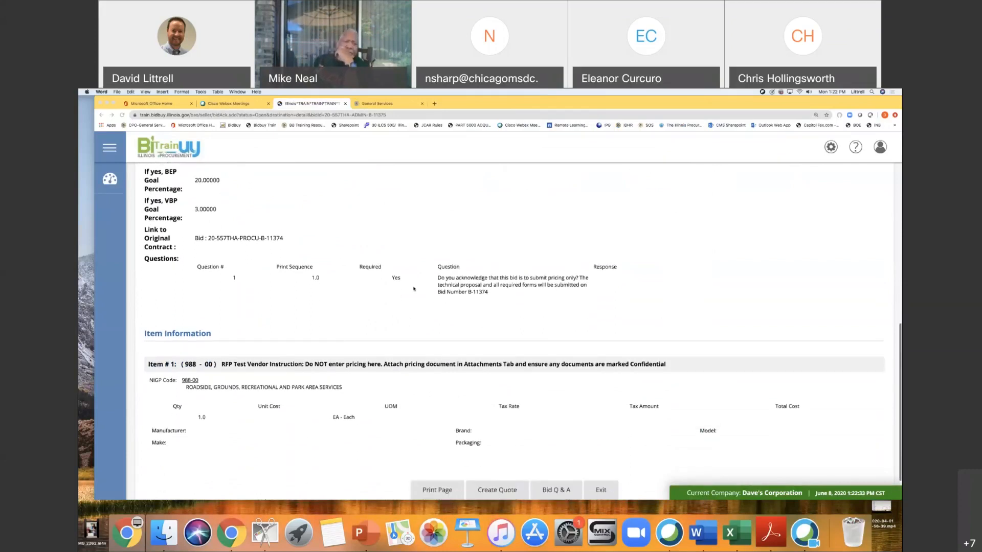
pyautogui.scroll(-3, 413, 289)
pyautogui.click(500, 452)
pyautogui.click(499, 449)
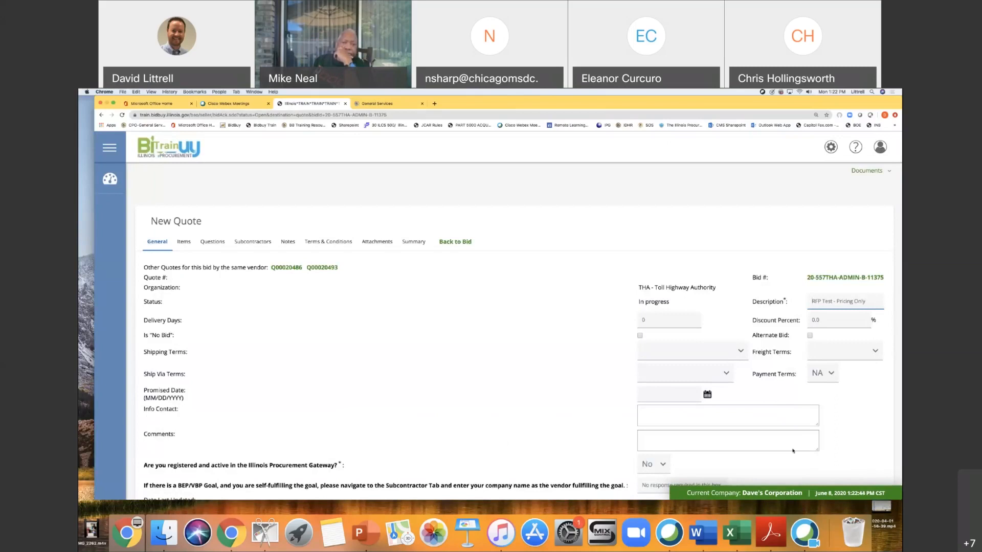
# Step: Save the new pricing quote's general information with its default values and review the validation errors
pyautogui.scroll(-3, 455, 333)
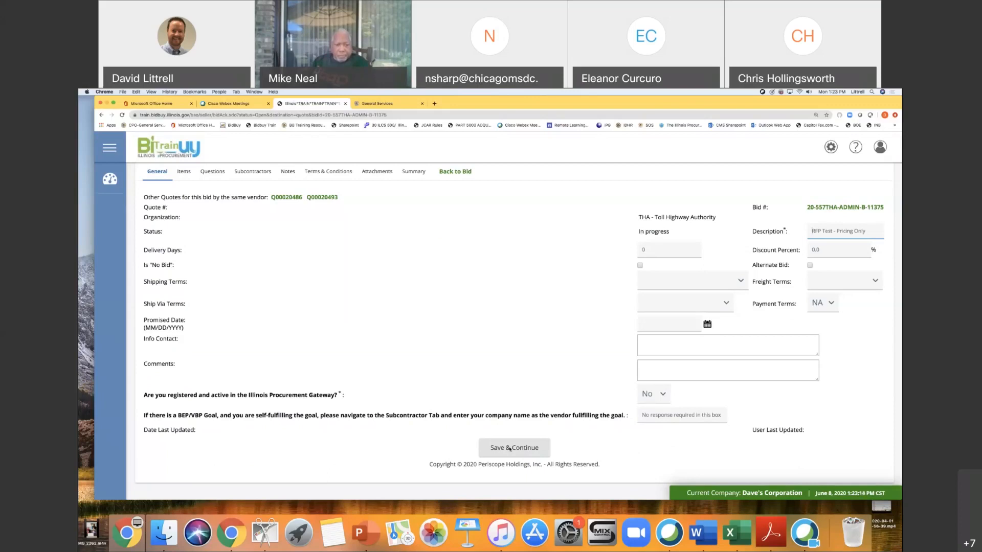
pyautogui.click(513, 449)
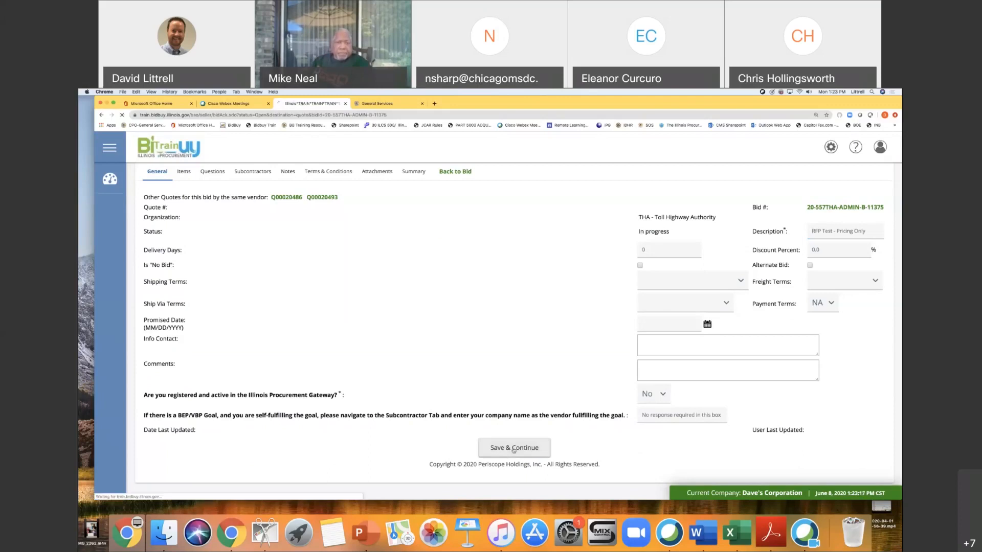
pyautogui.scroll(-2, 502, 442)
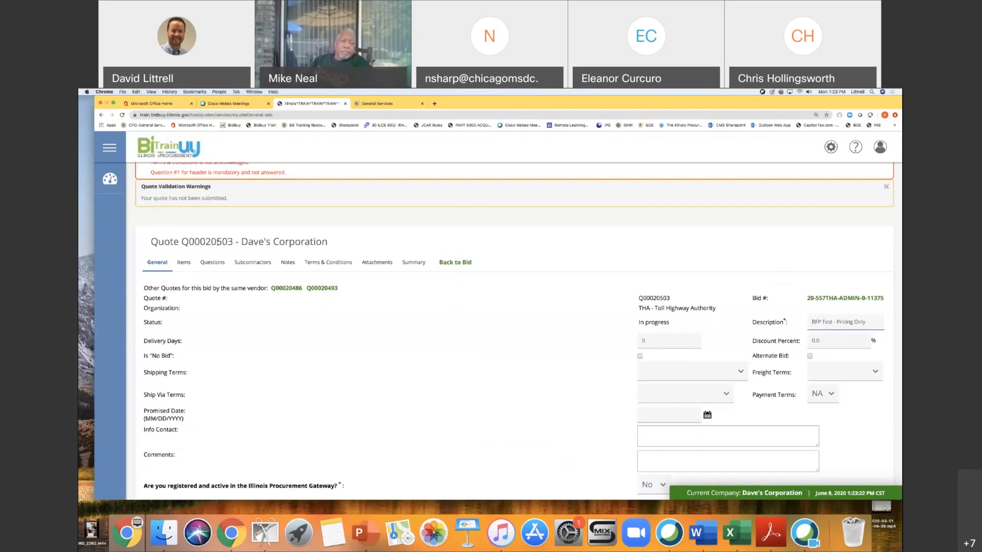
pyautogui.scroll(2, 218, 243)
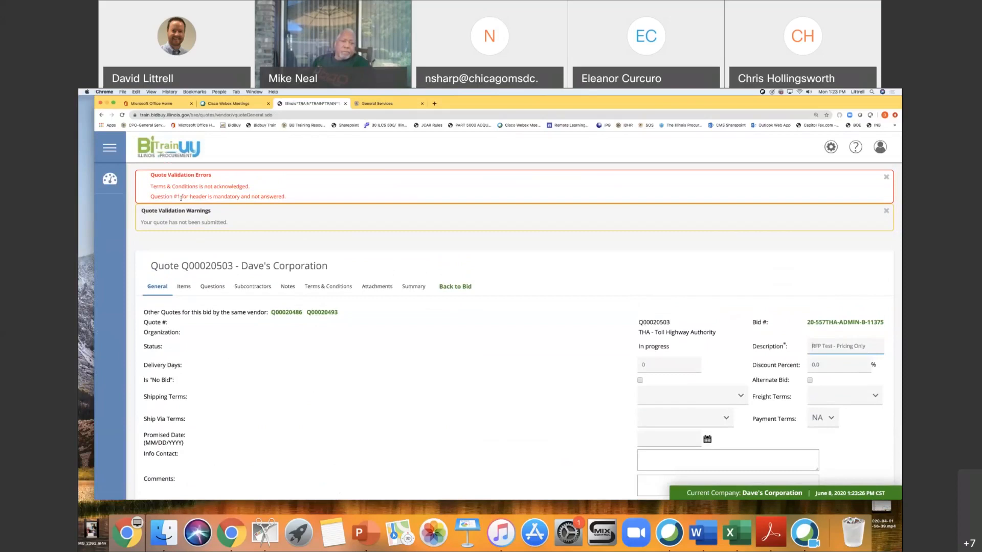
pyautogui.scroll(-3, 184, 291)
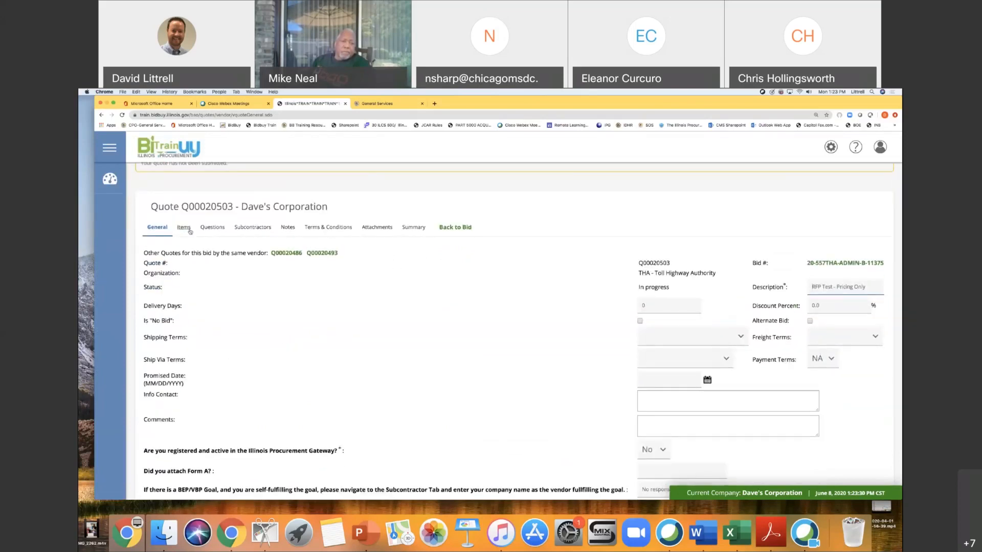
# Step: Review the pricing quote's items, then answer Yes to the pricing-only acknowledgement question and save the response
pyautogui.click(184, 227)
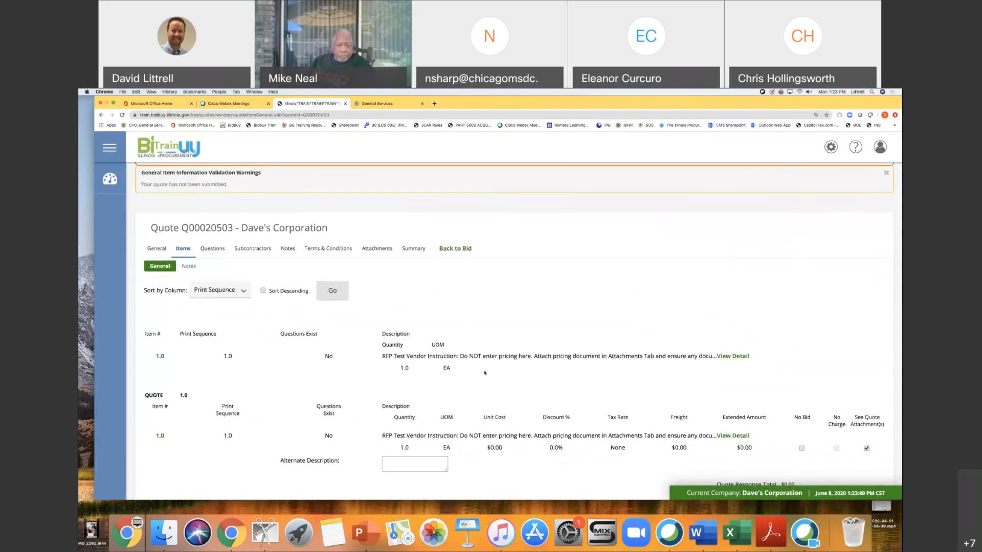
pyautogui.click(213, 250)
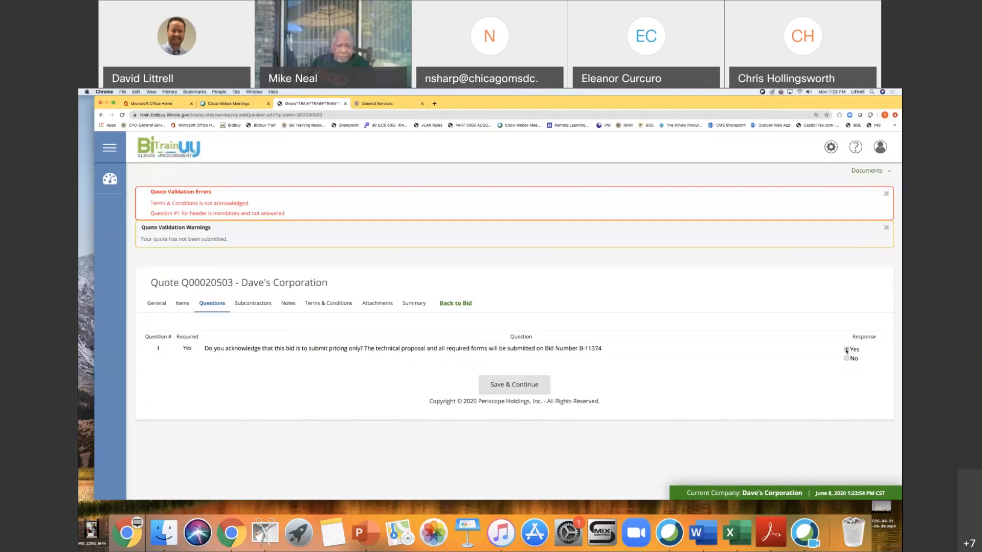
pyautogui.click(535, 386)
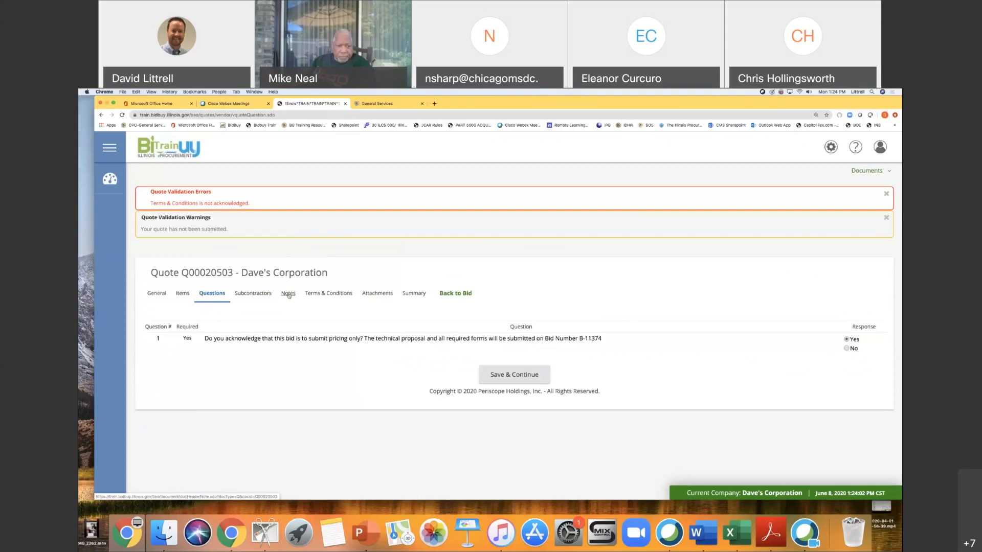
# Step: Accept the pricing bid's terms and conditions with Yes, without exceptions, and save the response
pyautogui.click(335, 296)
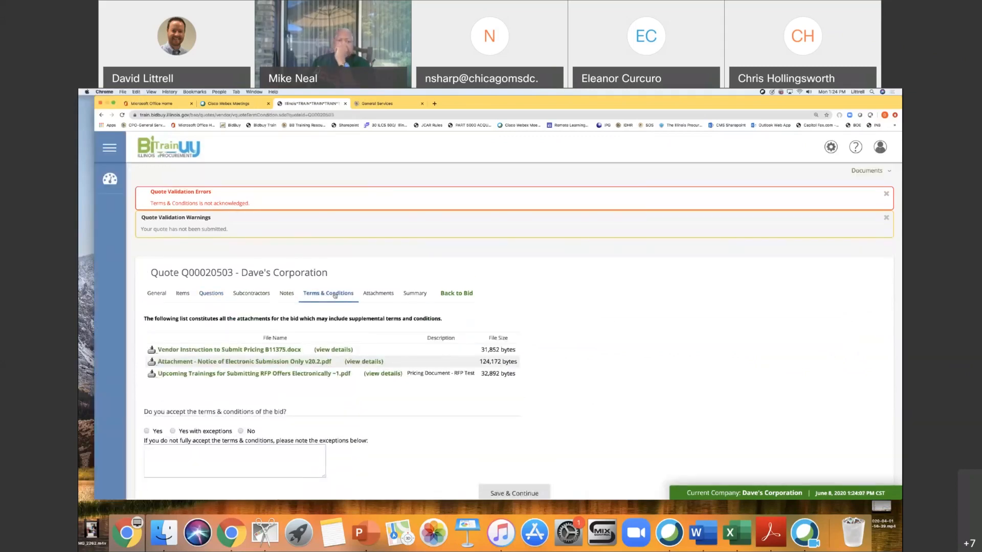
pyautogui.scroll(-1, 335, 296)
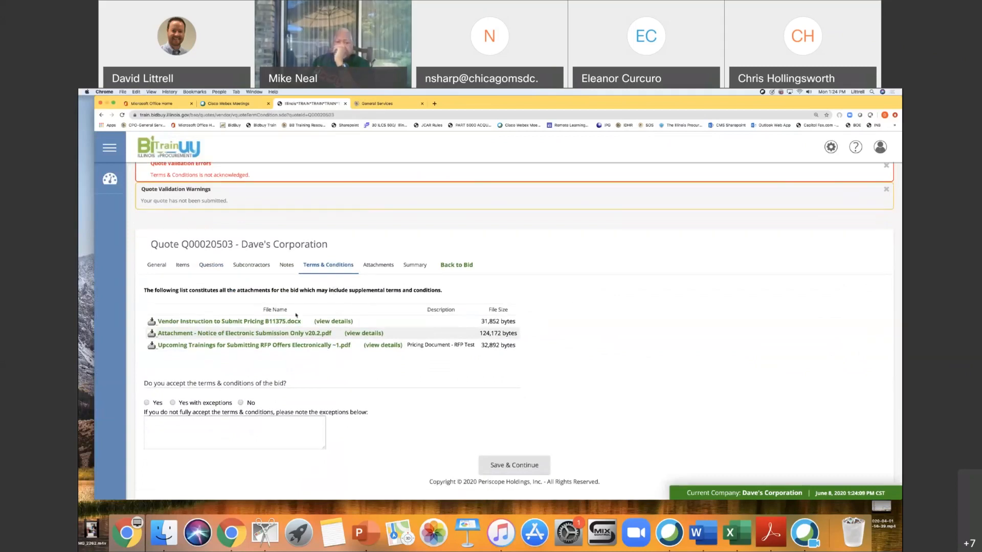
pyautogui.click(147, 404)
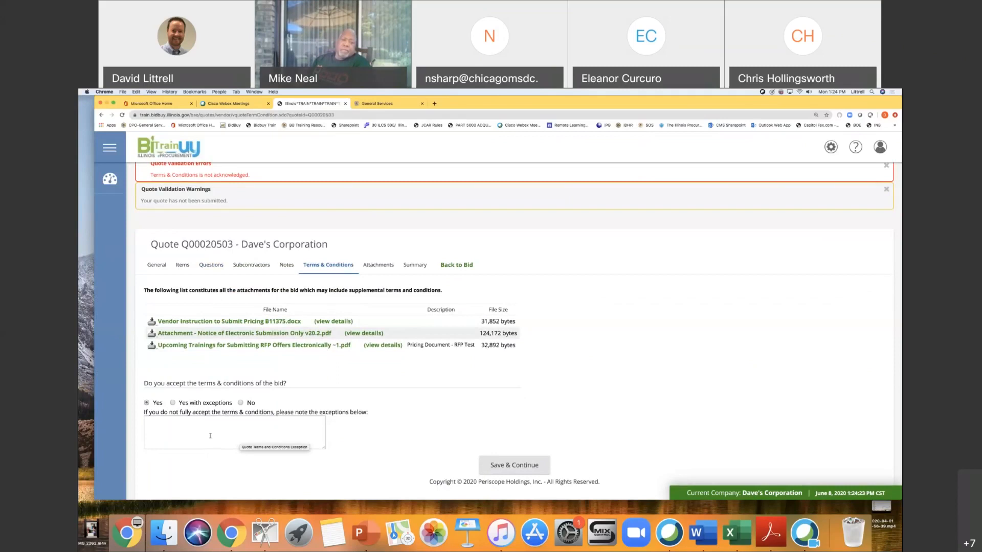
pyautogui.click(508, 469)
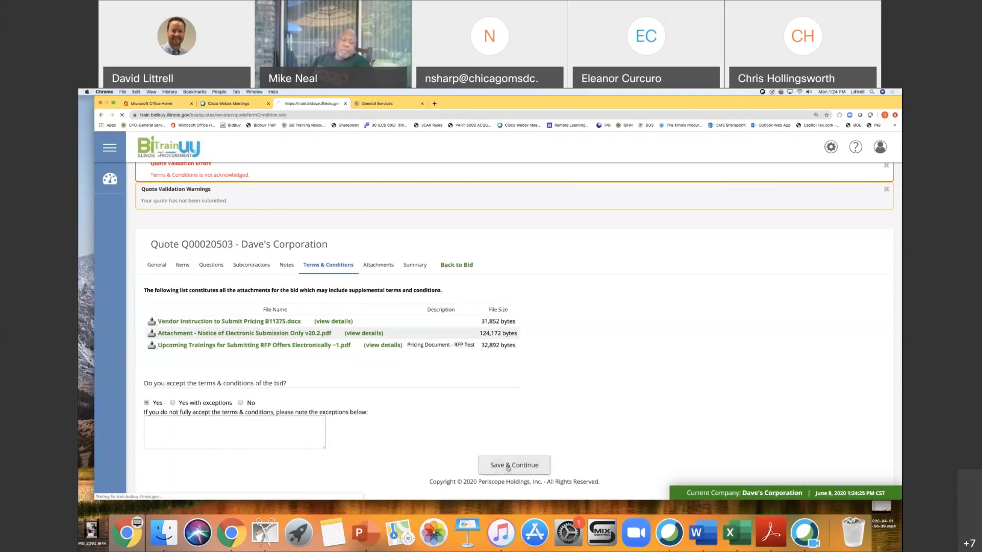
# Step: Attach the file Forms A Section V.18.1 to the quote with the description Pricing Document, marked confidential, and save it
pyautogui.click(378, 270)
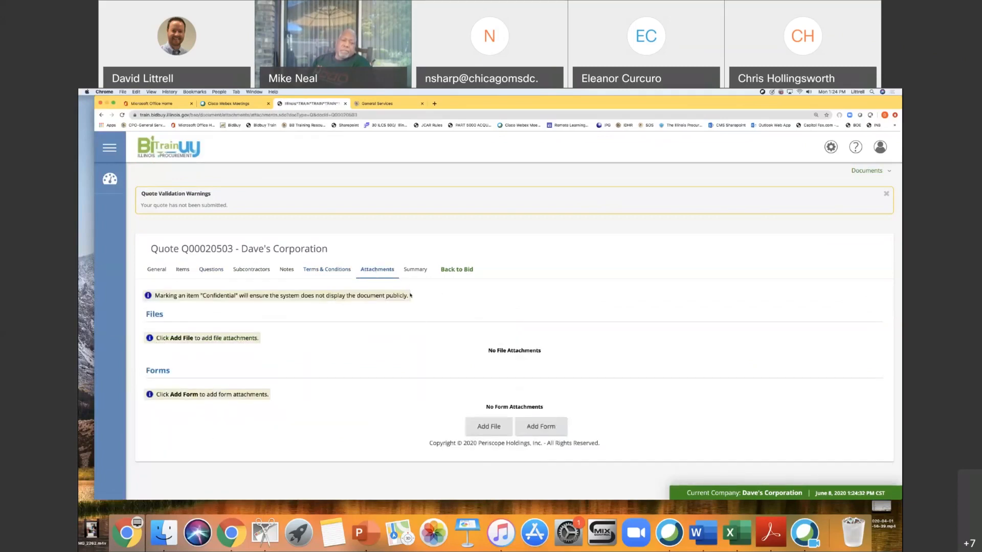
pyautogui.click(486, 427)
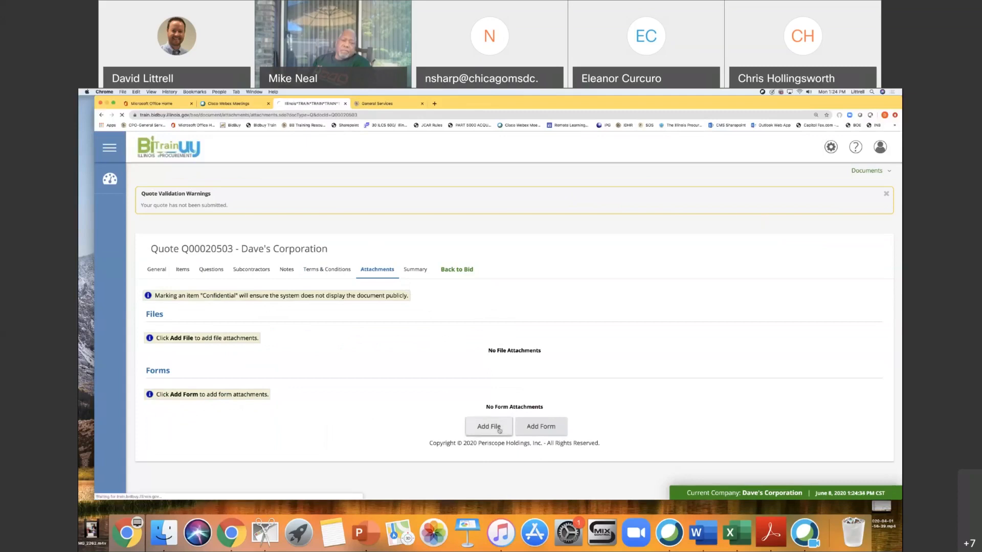
pyautogui.click(260, 285)
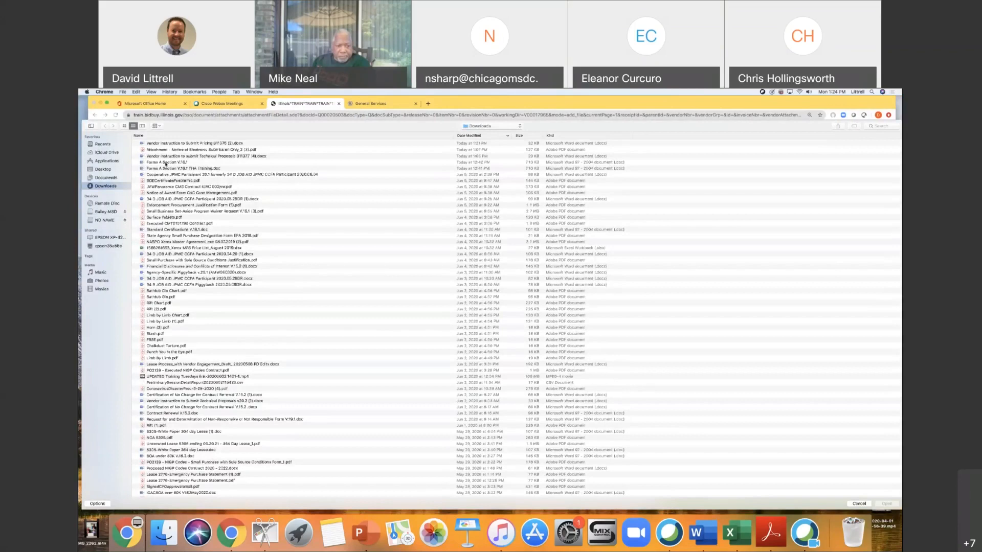
pyautogui.doubleClick(165, 162)
pyautogui.click(289, 270)
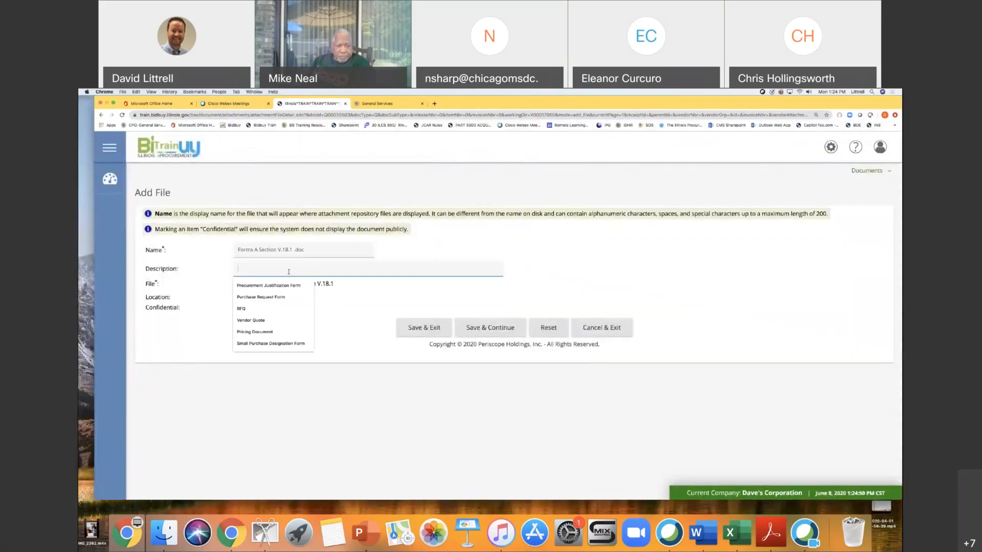
pyautogui.write('Pricing Document')
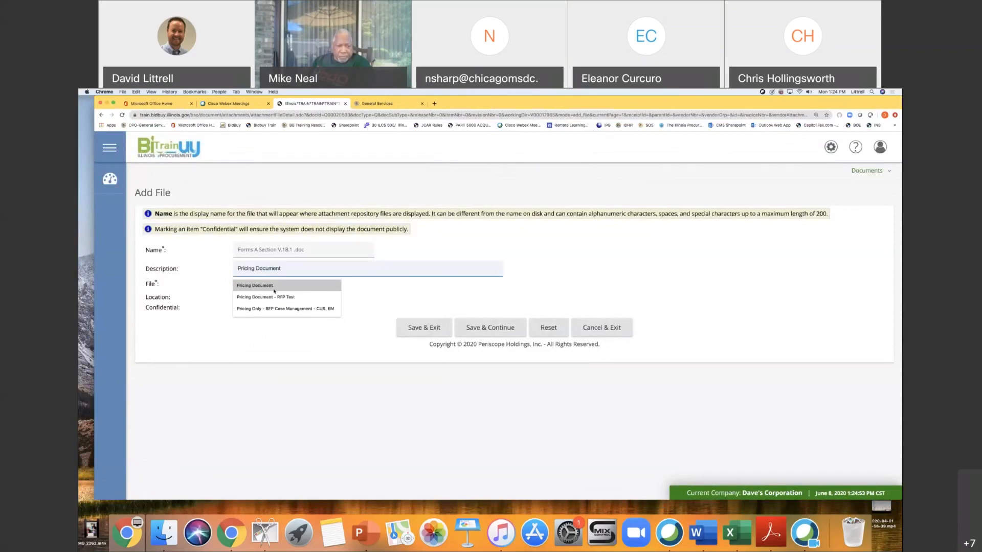
pyautogui.click(274, 287)
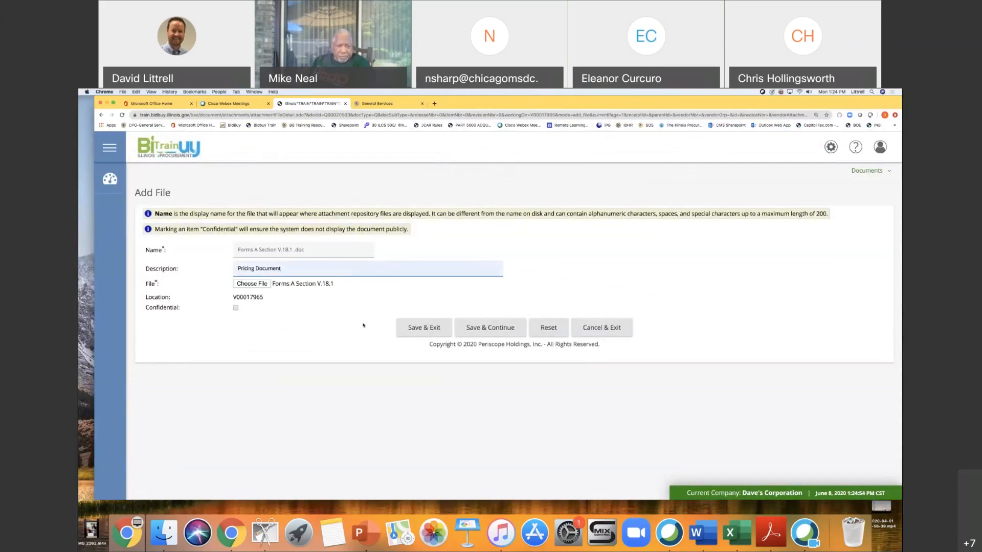
pyautogui.click(235, 308)
pyautogui.click(434, 333)
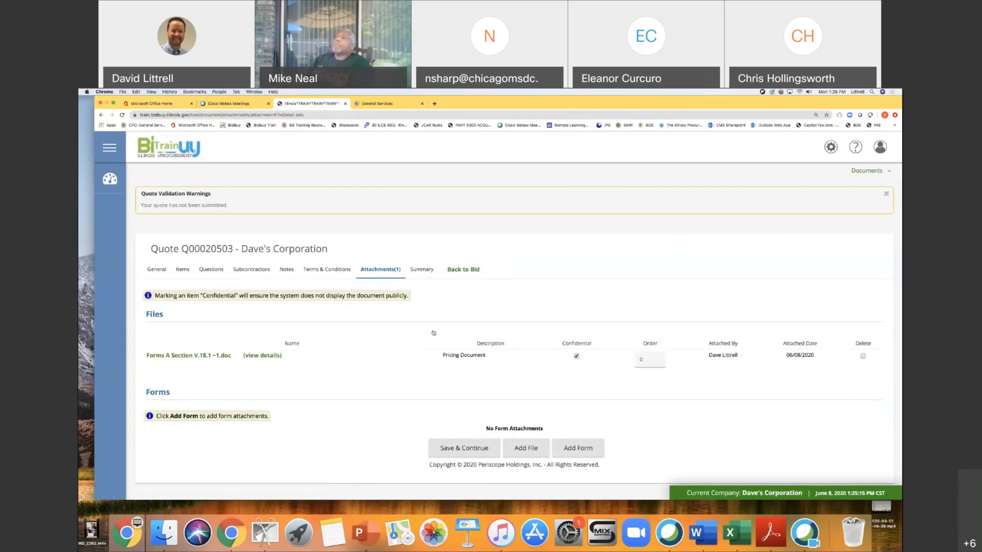
# Step: Review the pricing quote's summary, submit the quote with confirmation, and look over the submitted details
pyautogui.click(421, 270)
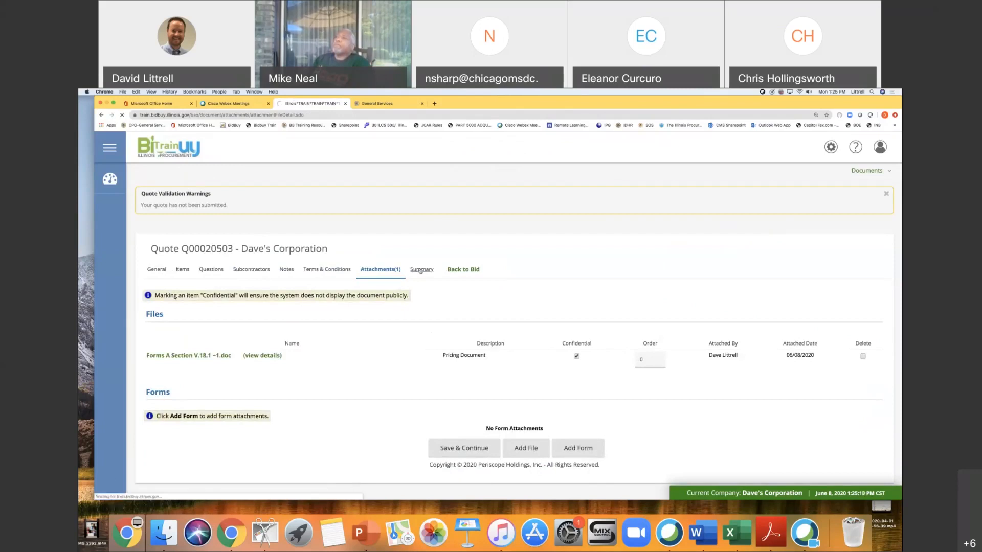
pyautogui.scroll(-1, 530, 349)
pyautogui.scroll(-10, 531, 350)
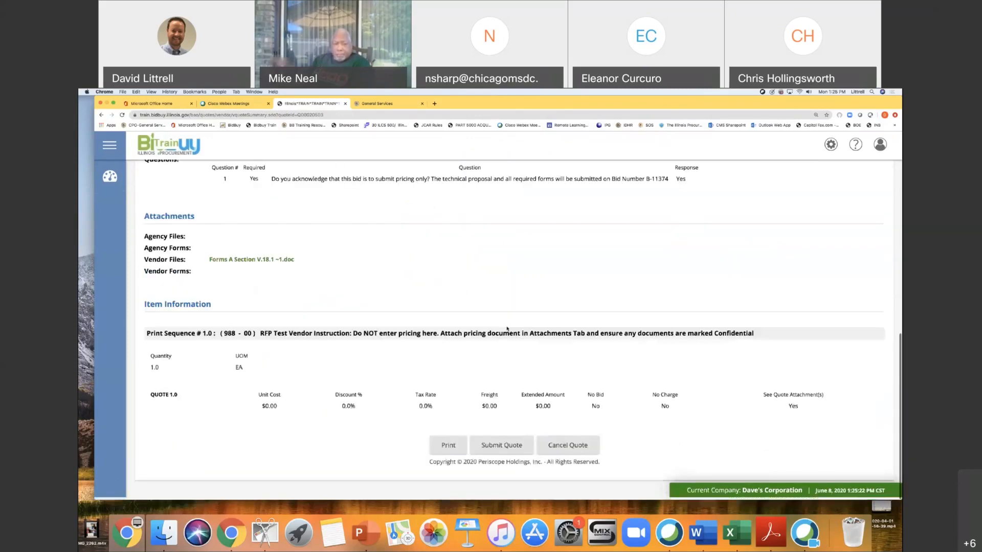
pyautogui.click(509, 445)
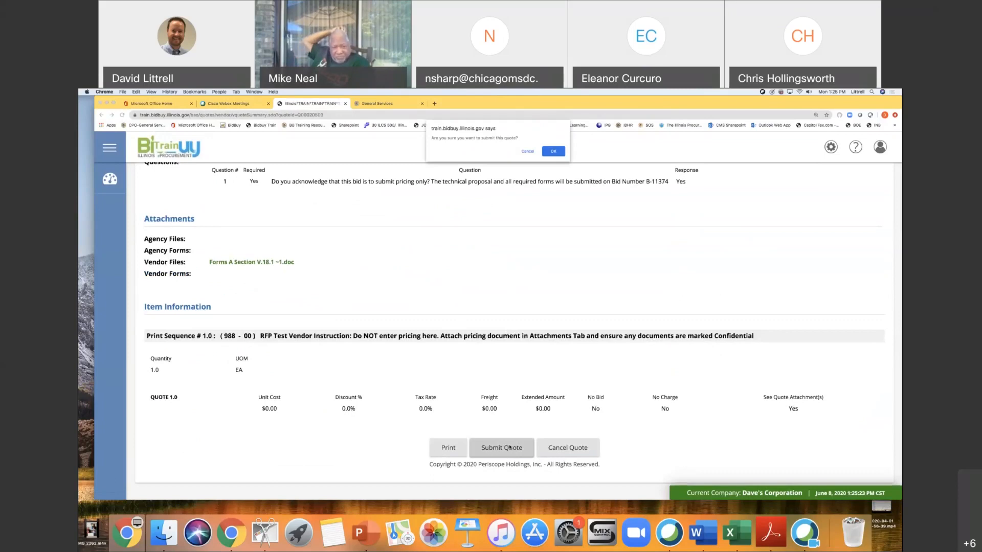
pyautogui.click(553, 153)
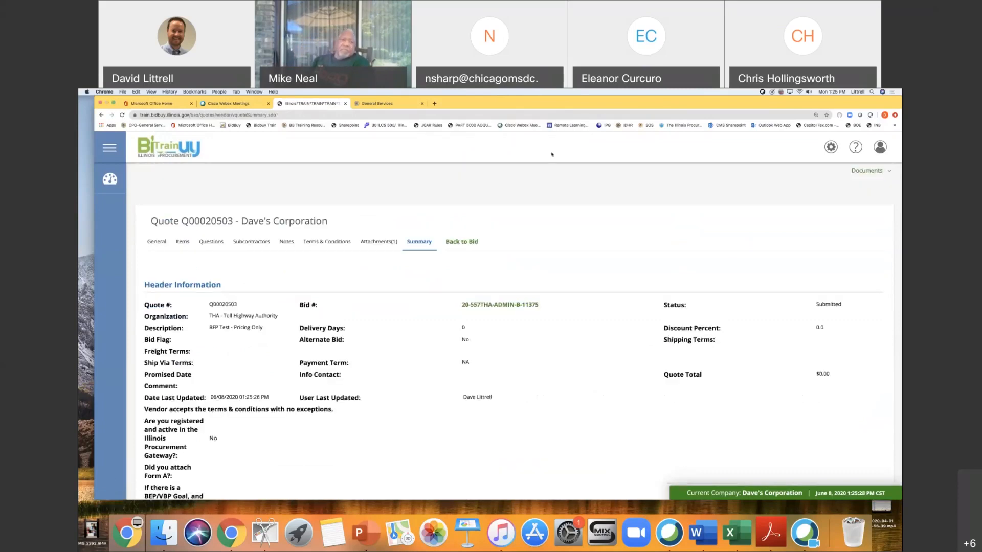
pyautogui.scroll(-5, 565, 352)
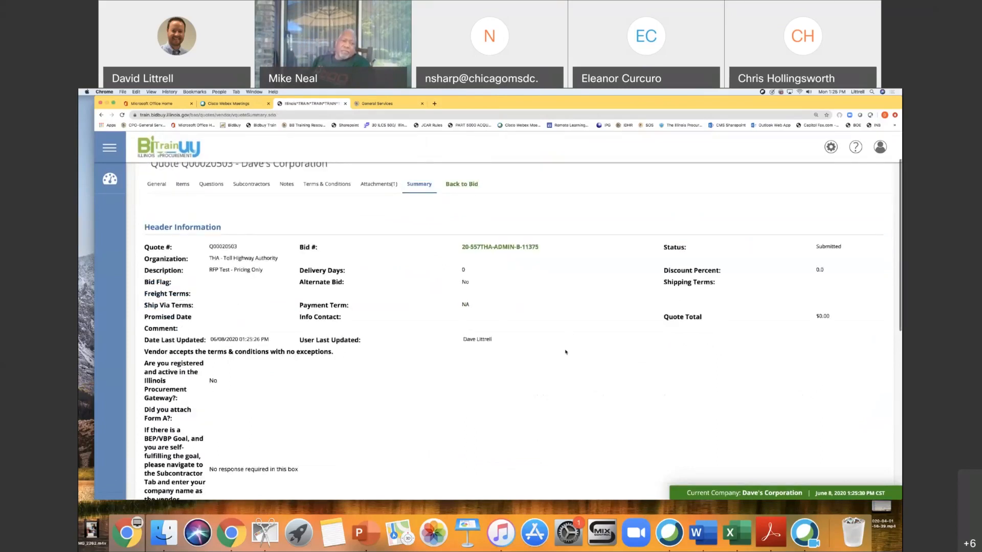
pyautogui.scroll(-1, 565, 352)
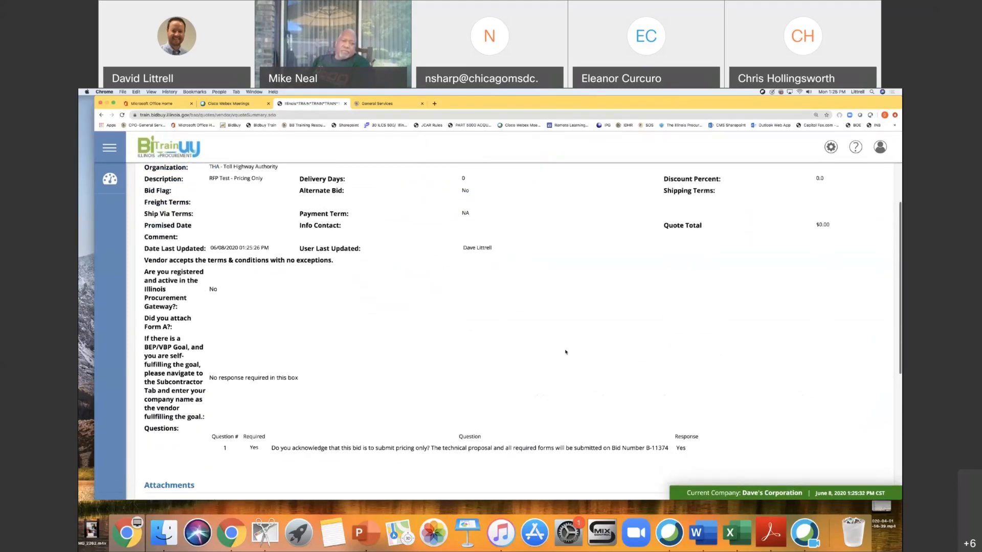